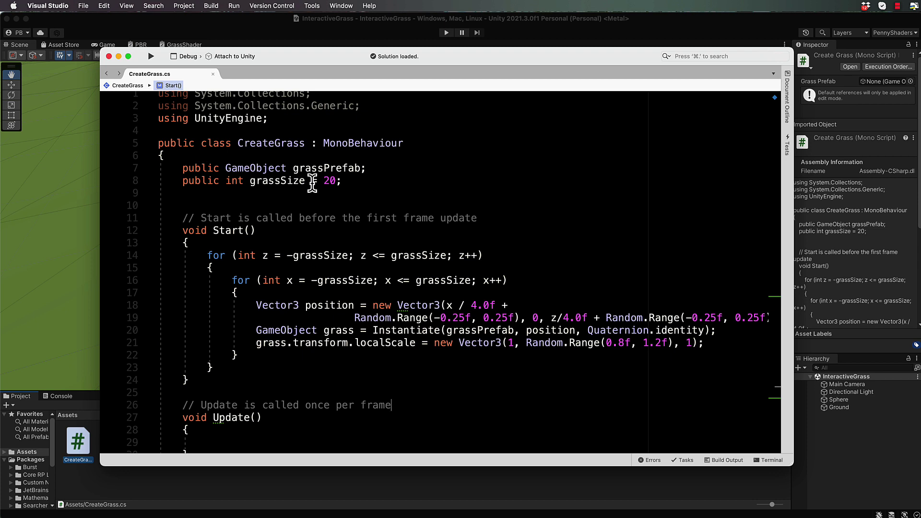
Add 'public GameObject ball;' and 'public Material mat;' fields below grassSize in CreateGrass.cs
click(365, 181)
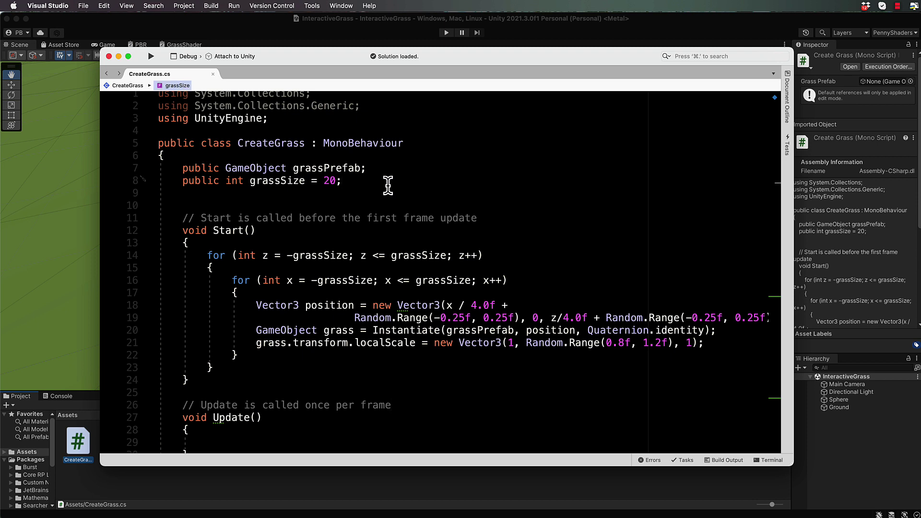
key(Return)
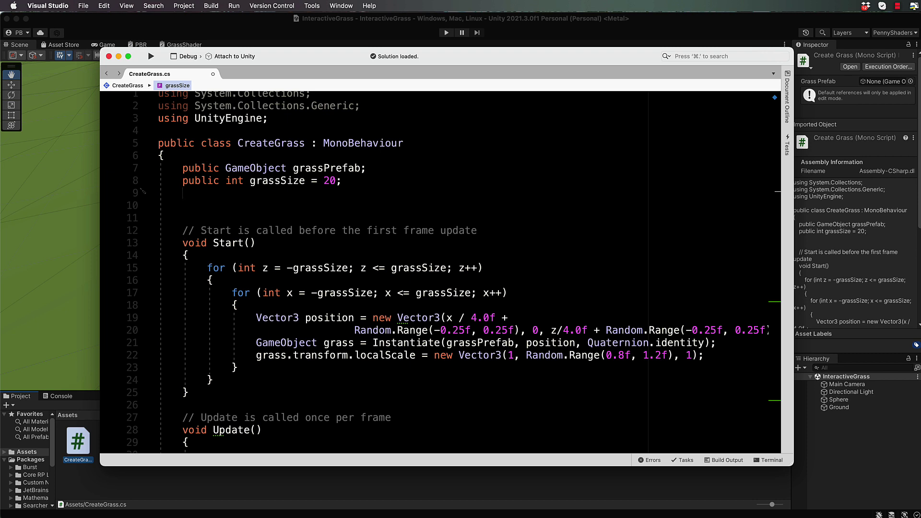
text(public GameObject)
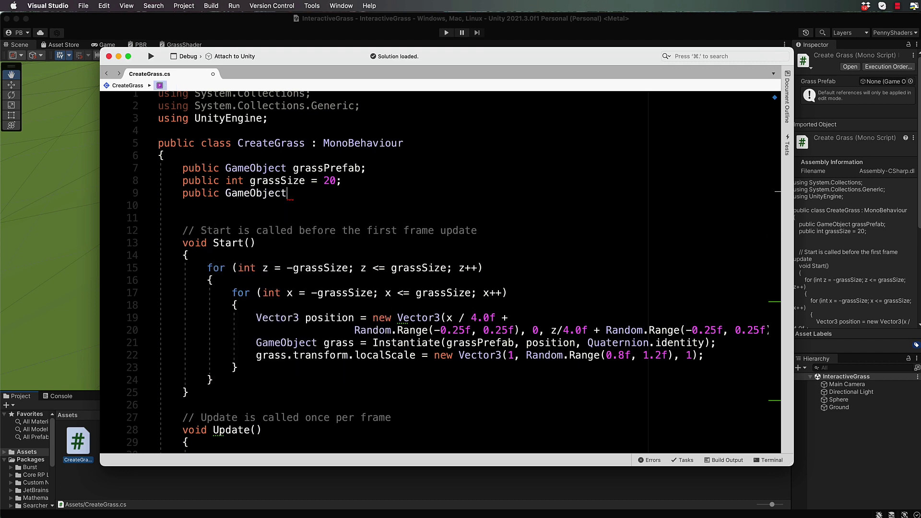
text( ball)
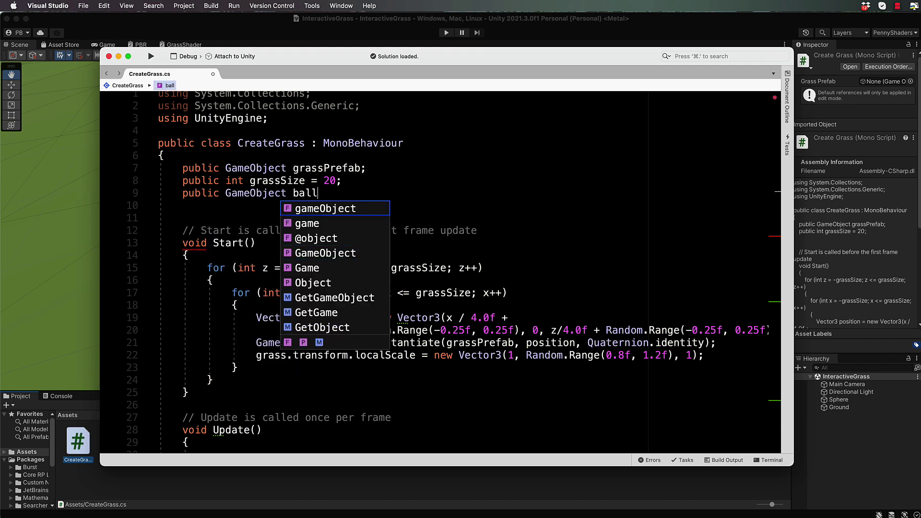
text(;)
key(Return)
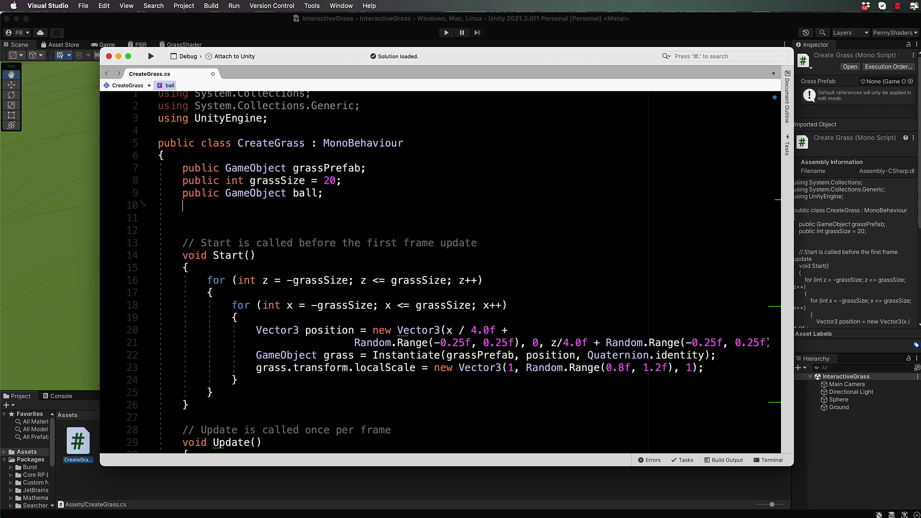
text(public)
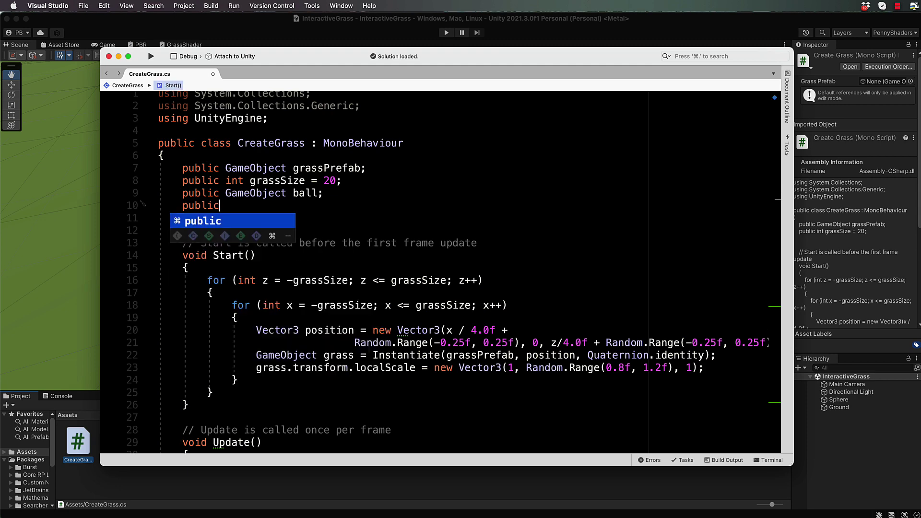
text( Mat)
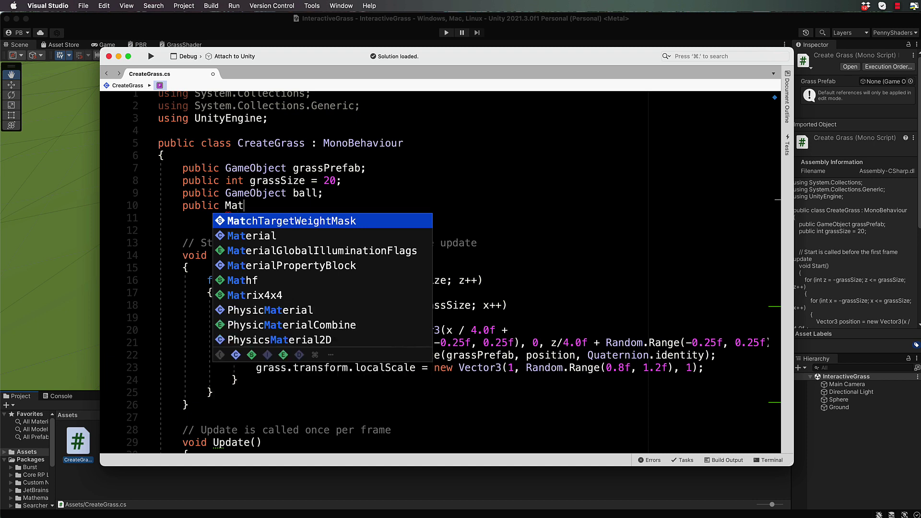
text(erial mat)
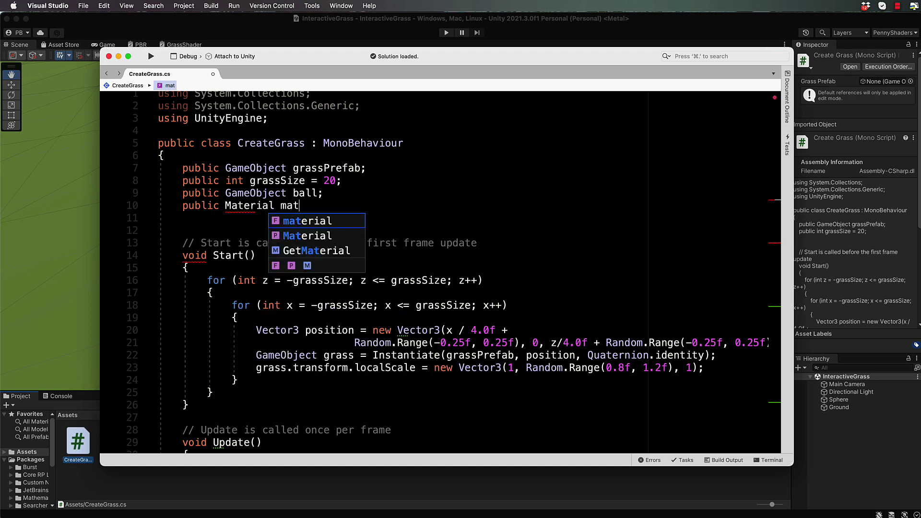
text(;)
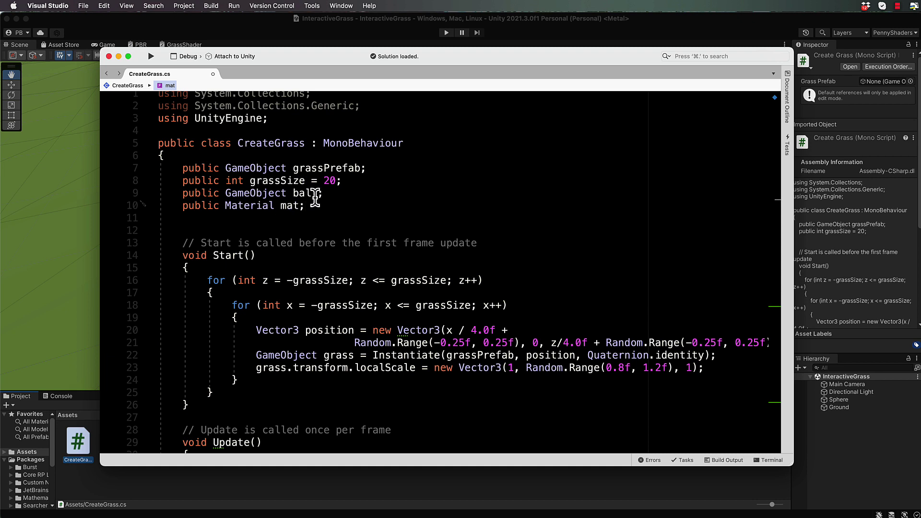
scroll(336, 200, down, 2)
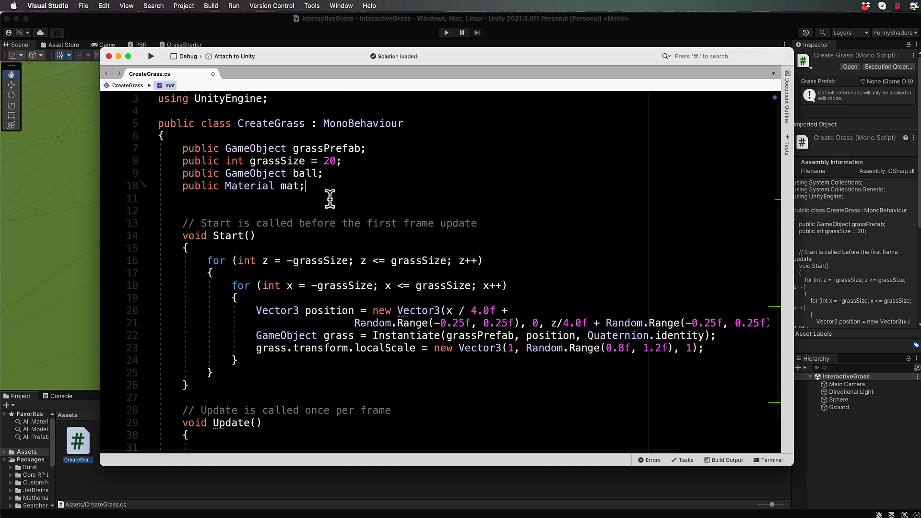
scroll(331, 229, down, 5)
scroll(335, 234, down, 1)
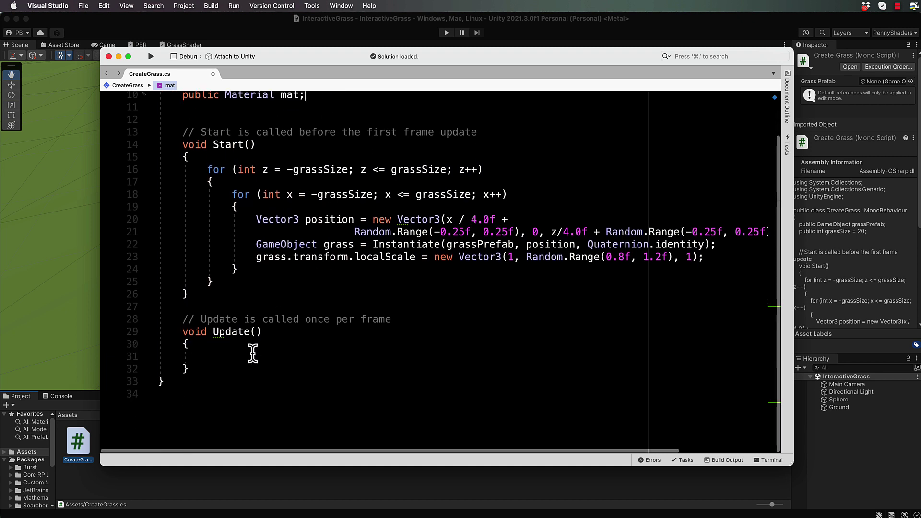
Write mat.SetVector("_TramplePosition", ball.transform.position); inside the Update() method body
click(211, 357)
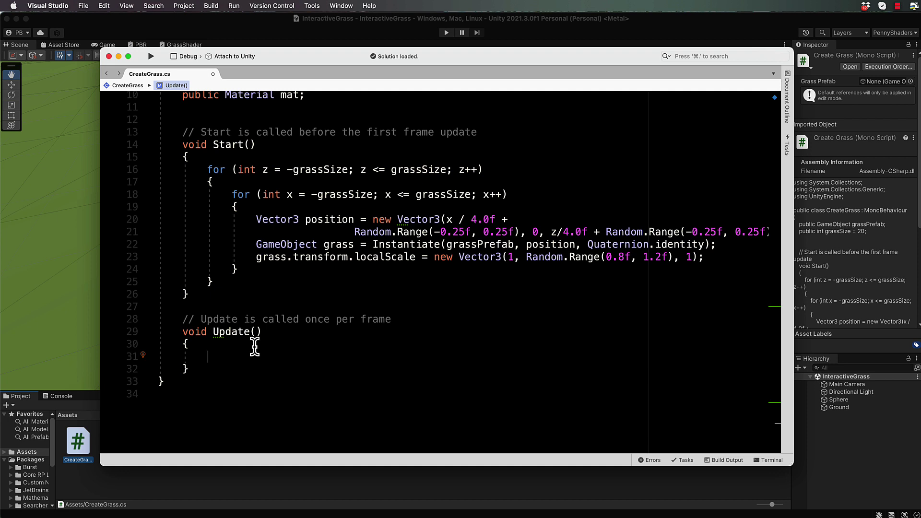
text(mat.)
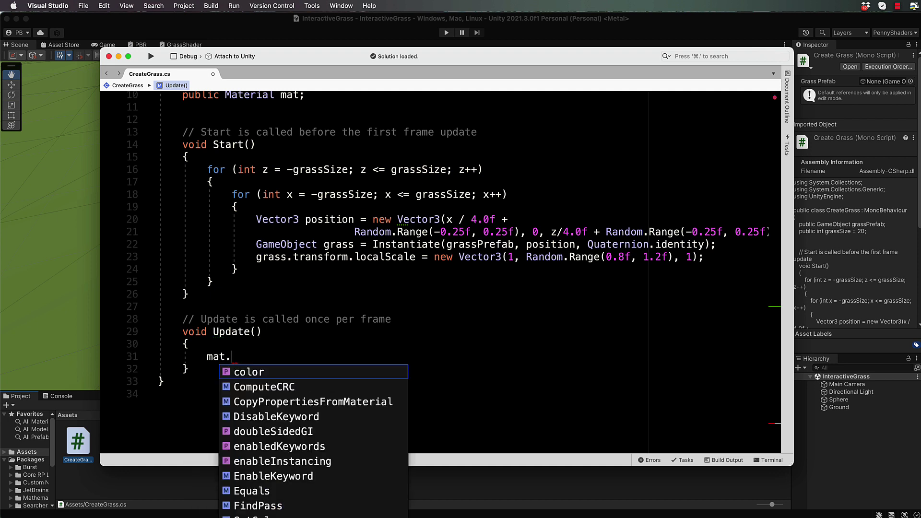
text(SetVe)
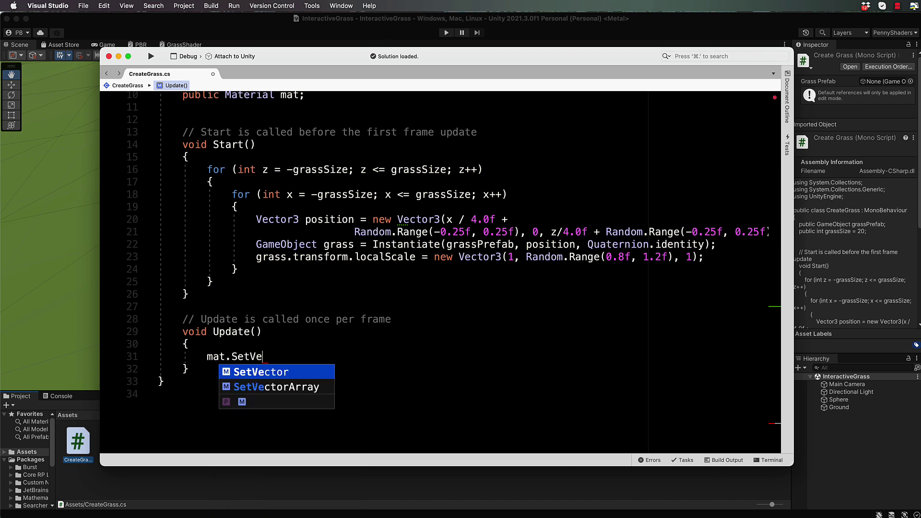
text(ctor)
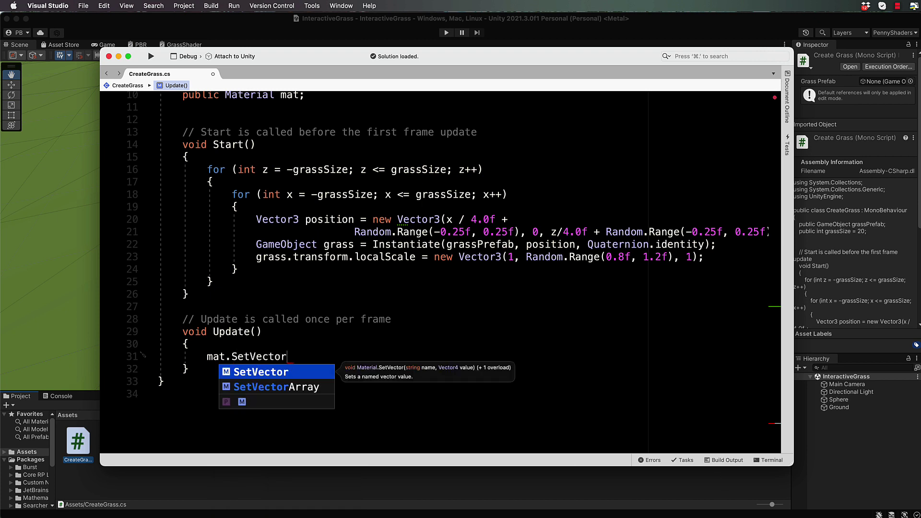
text(()
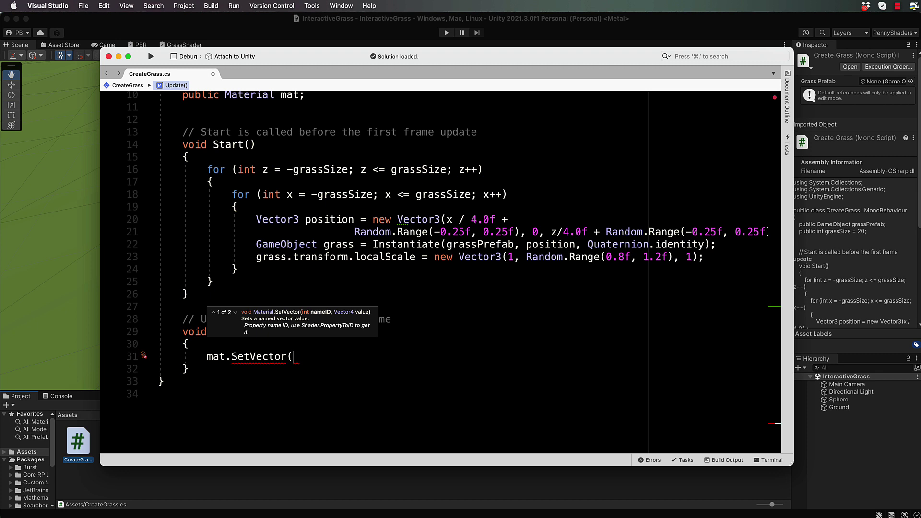
text("_TramplePosition)
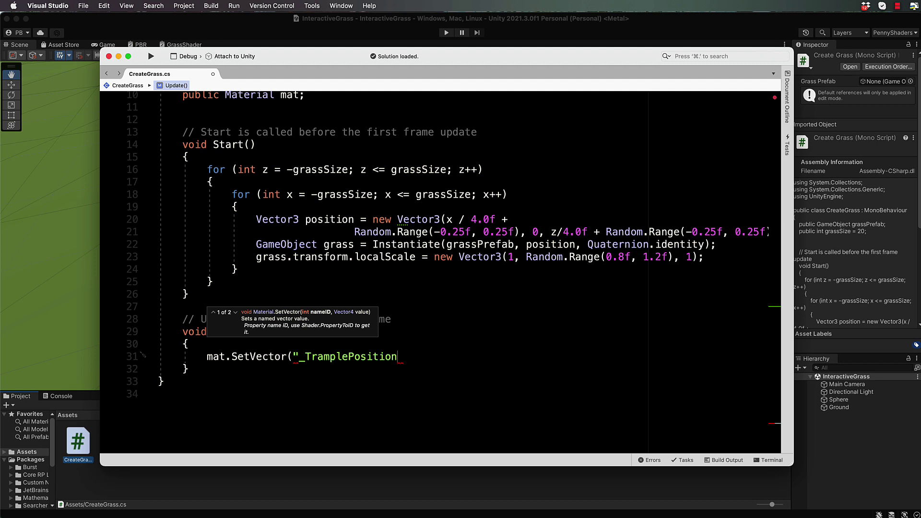
text(", b)
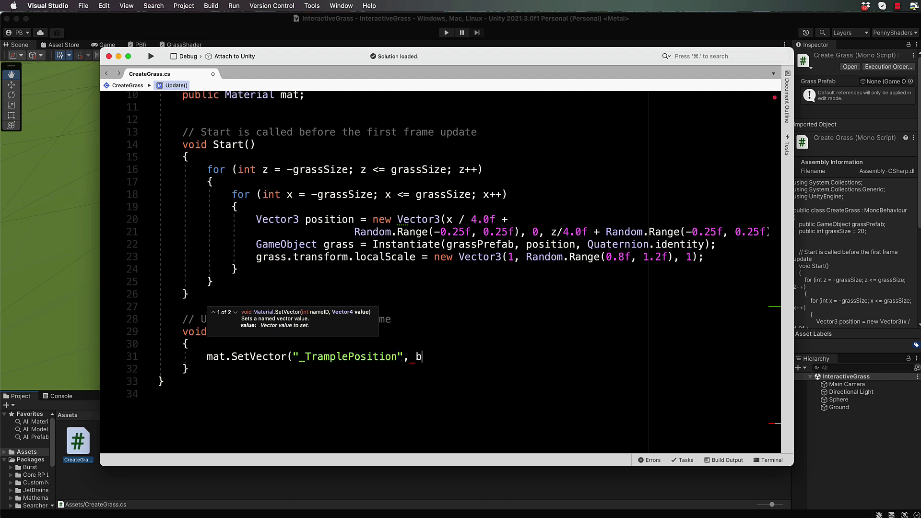
text(a)
text(ll)
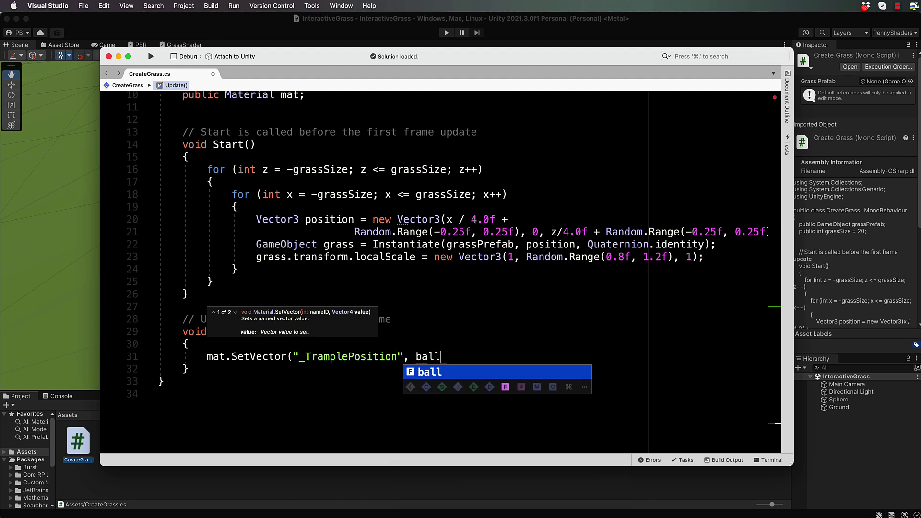
text(.transform.)
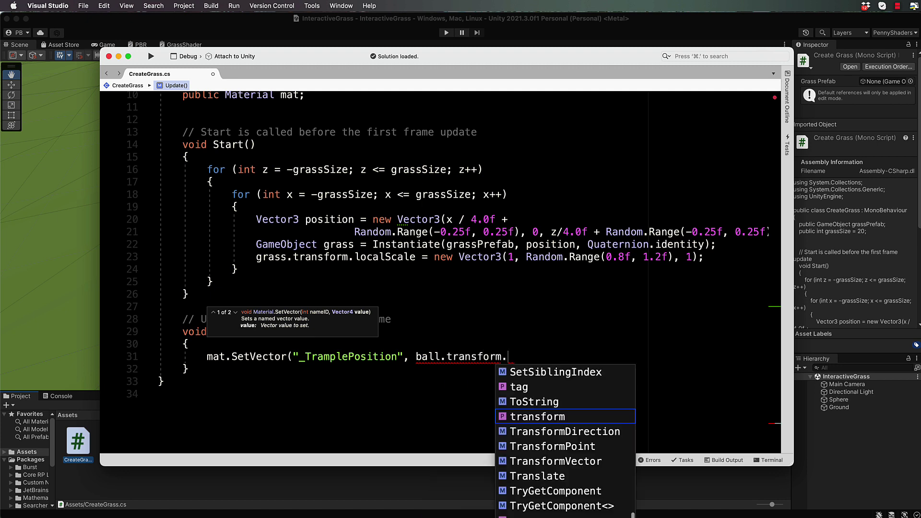
text(position)
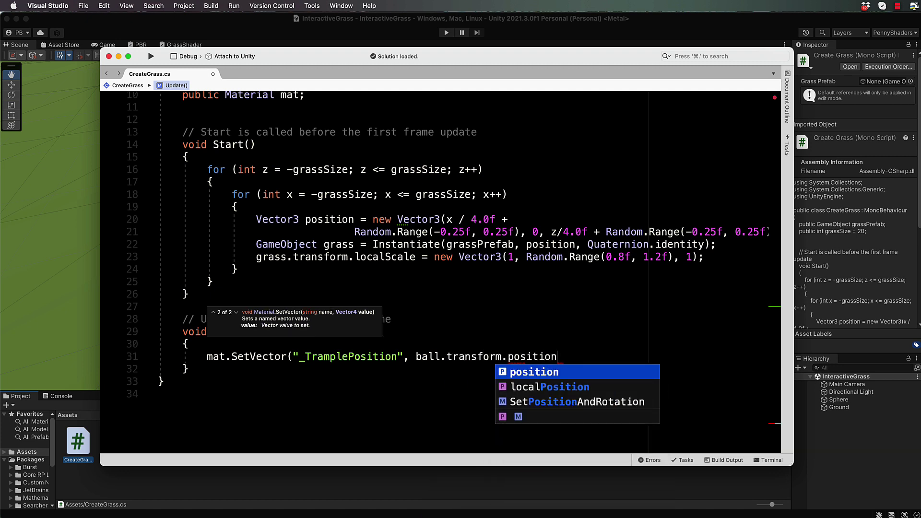
text();)
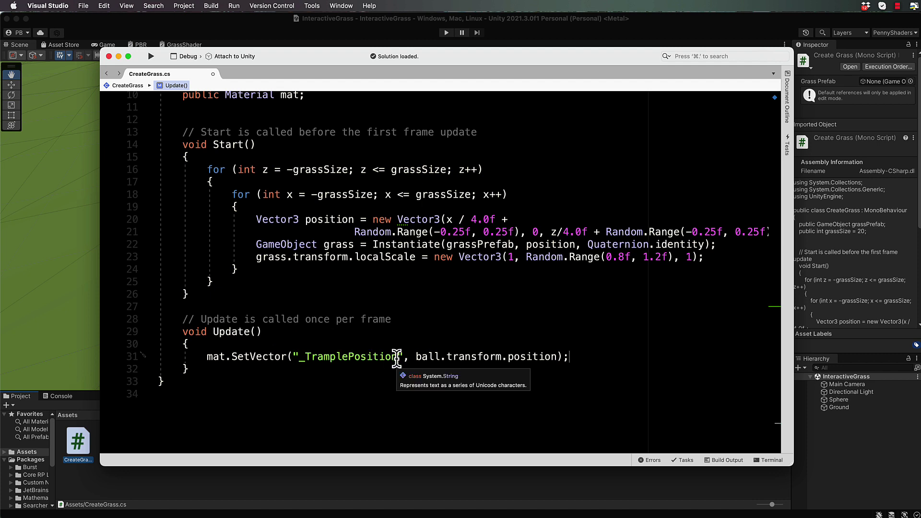
drag(397, 357, 320, 356)
double_click(321, 356)
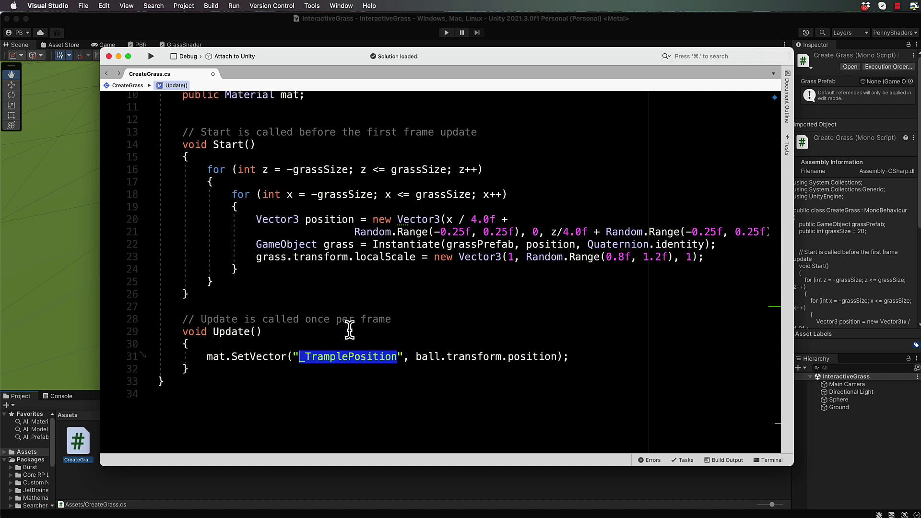
click(353, 357)
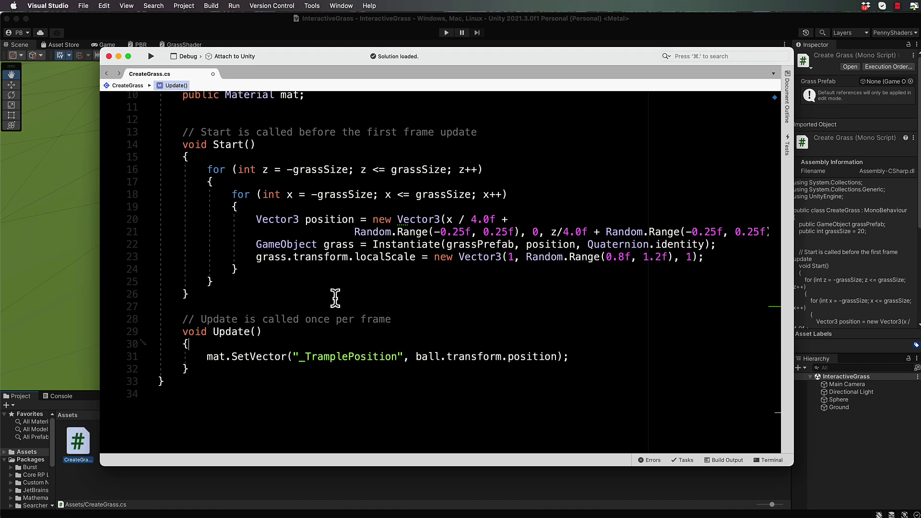
On Ground's Create Grass component, set Ball to Sphere and drag the Grass material into Mat
click(247, 25)
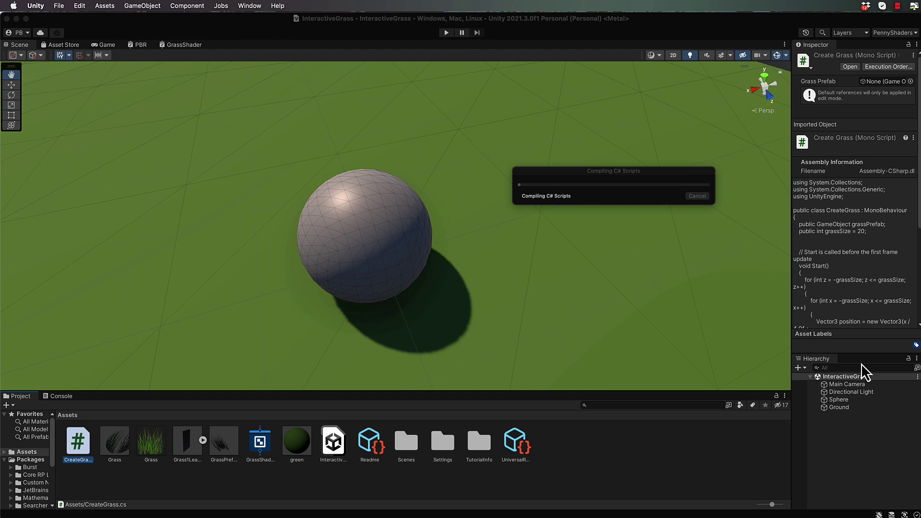
click(844, 408)
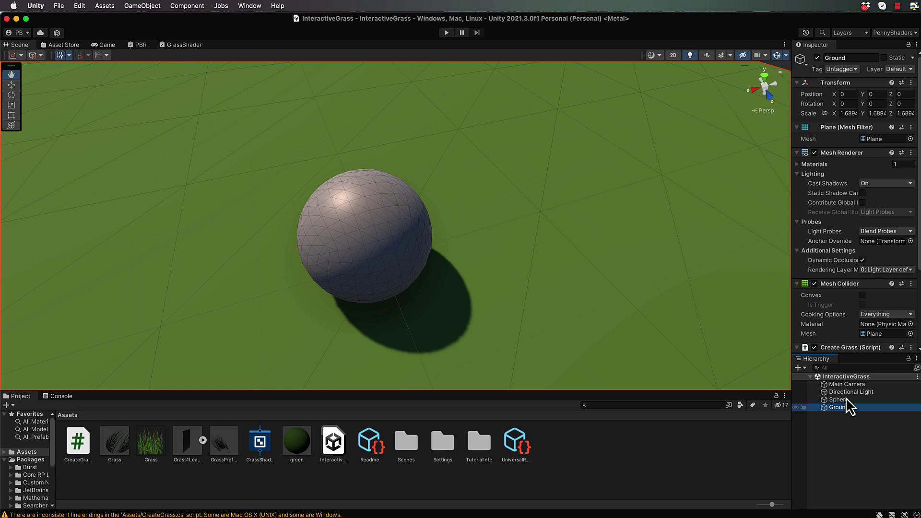
scroll(850, 295, down, 3)
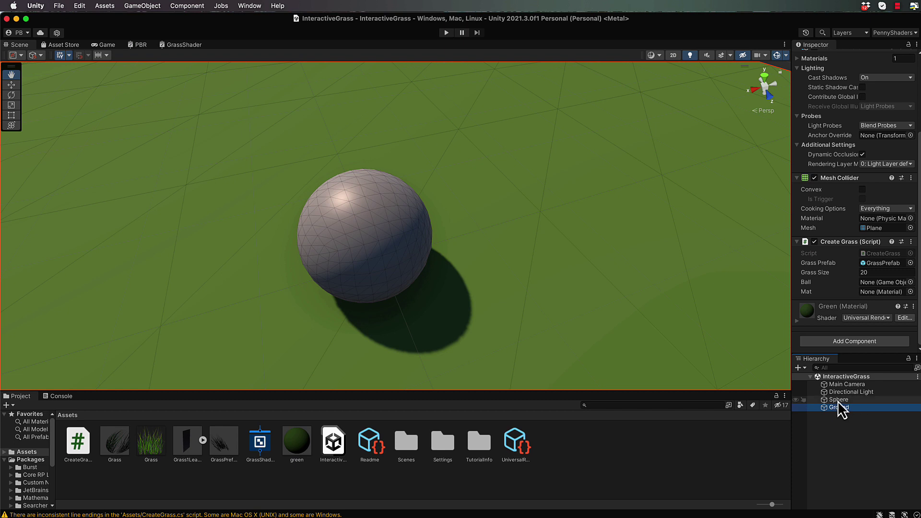
drag(839, 400, 873, 284)
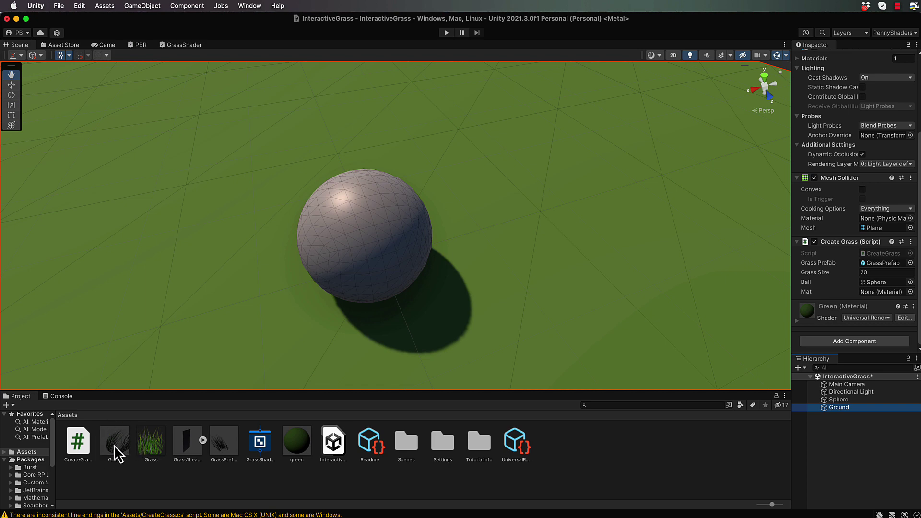
drag(114, 444, 885, 293)
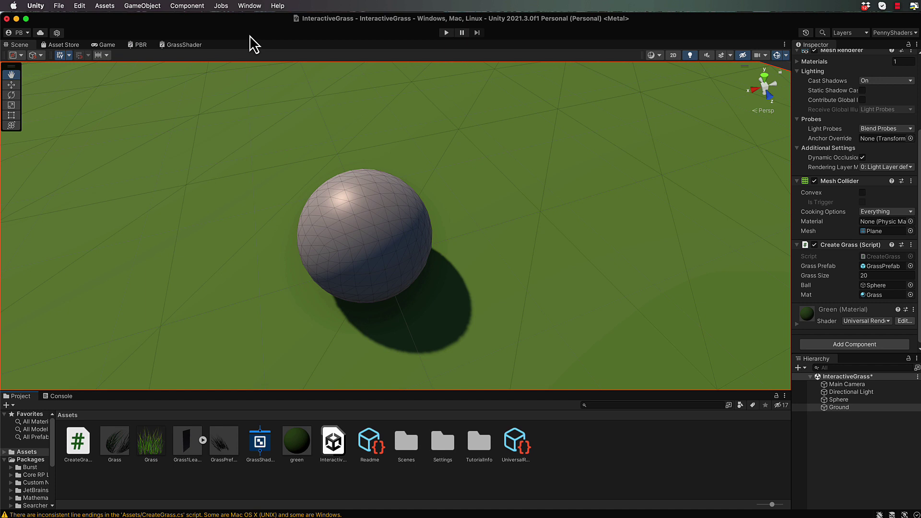
Add a Vector 3 Blackboard property named TramplePosition to the GrassShader graph
click(182, 44)
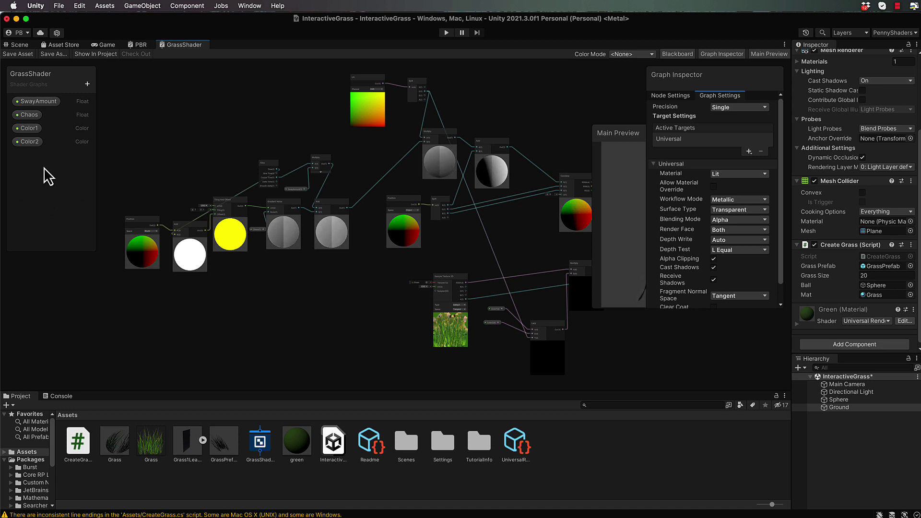
click(88, 84)
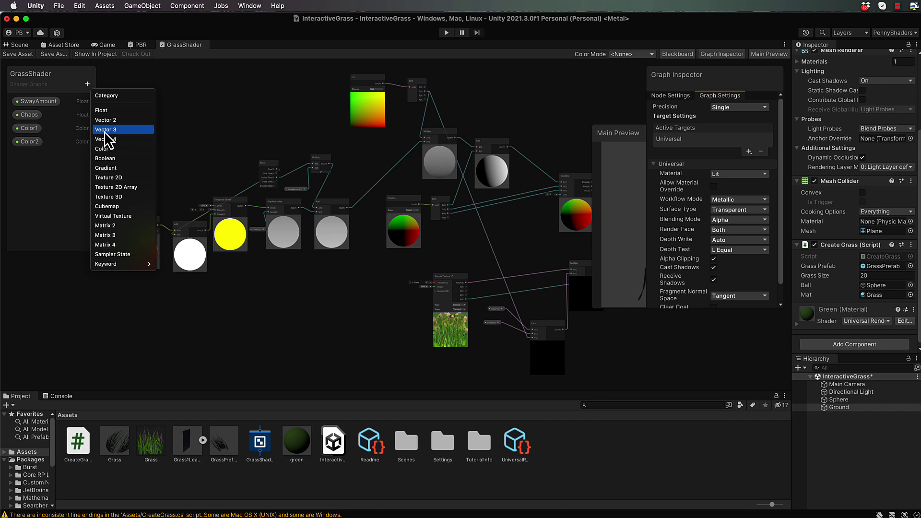
click(105, 133)
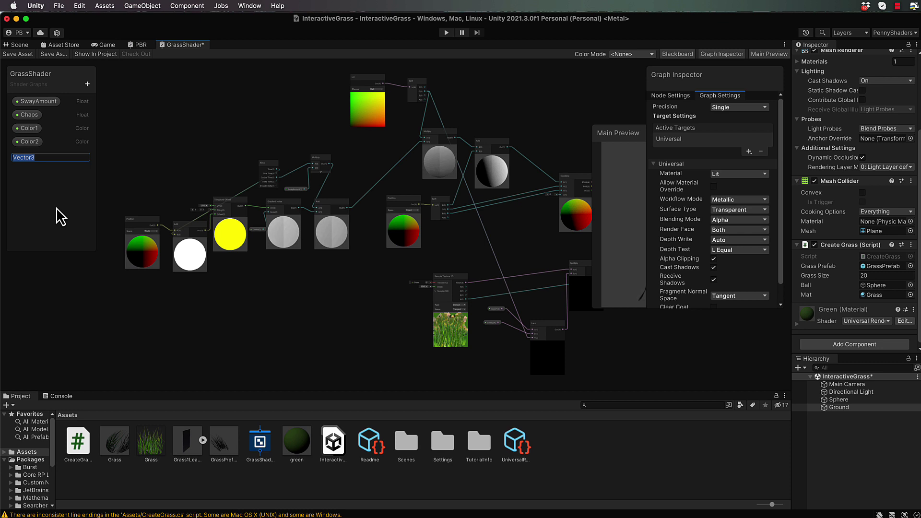
text(Tr)
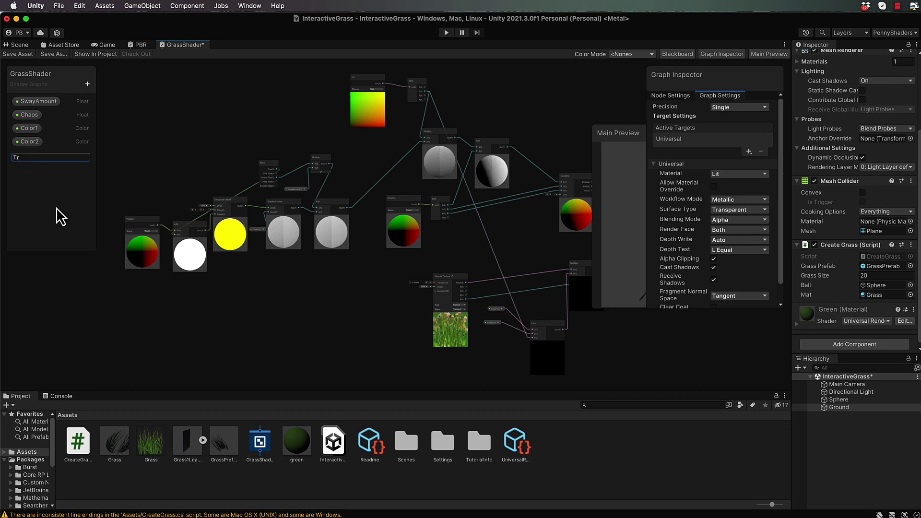
text(ampleP)
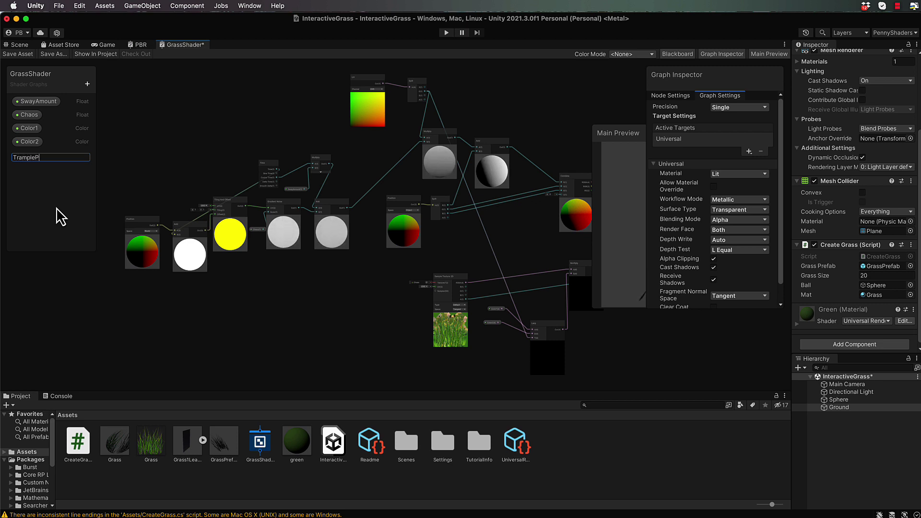
text(osition)
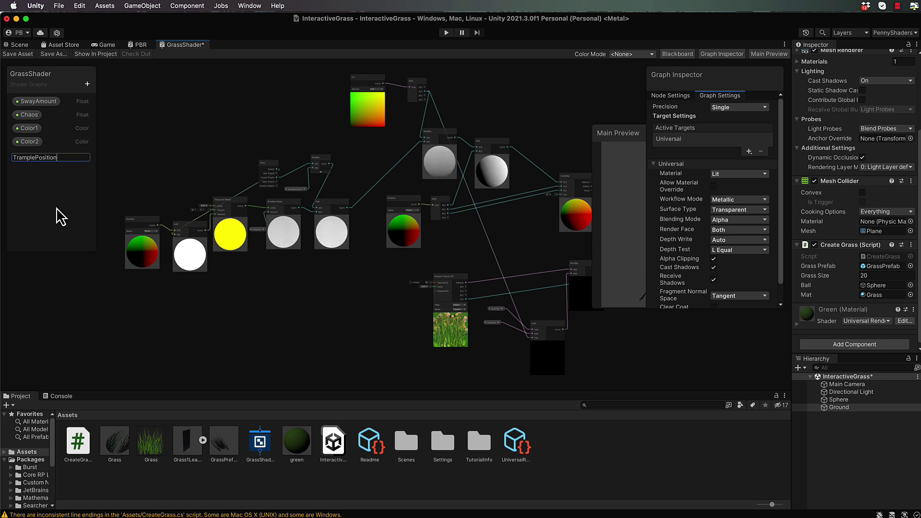
key(Return)
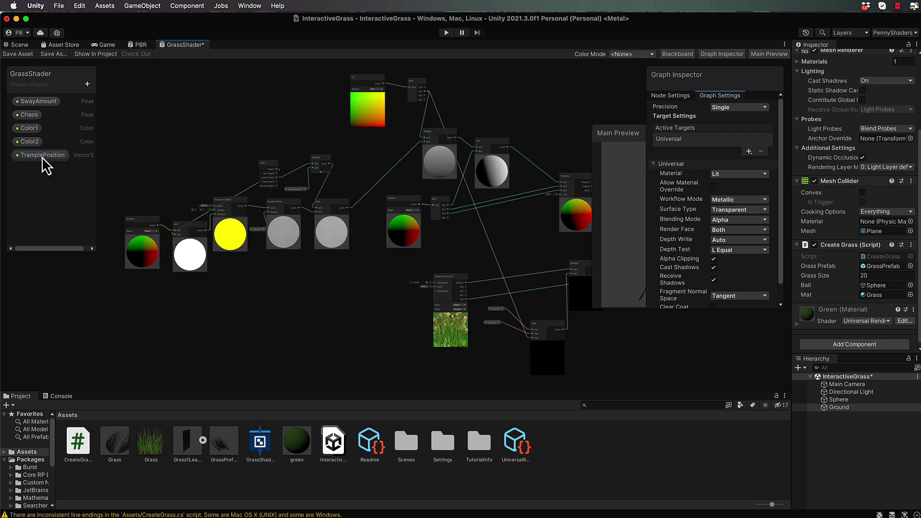
click(43, 155)
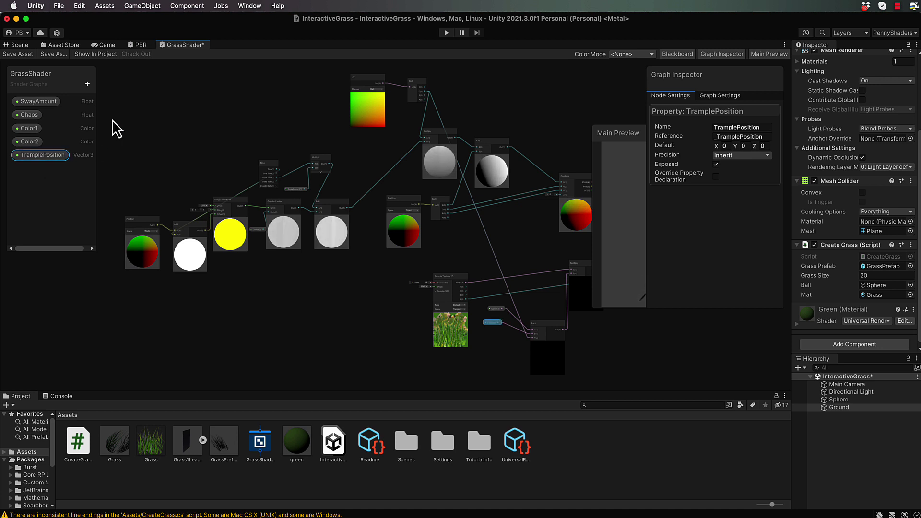
Add Float properties TrampleStrength and TrampleSize to the GrassShader Blackboard
click(87, 85)
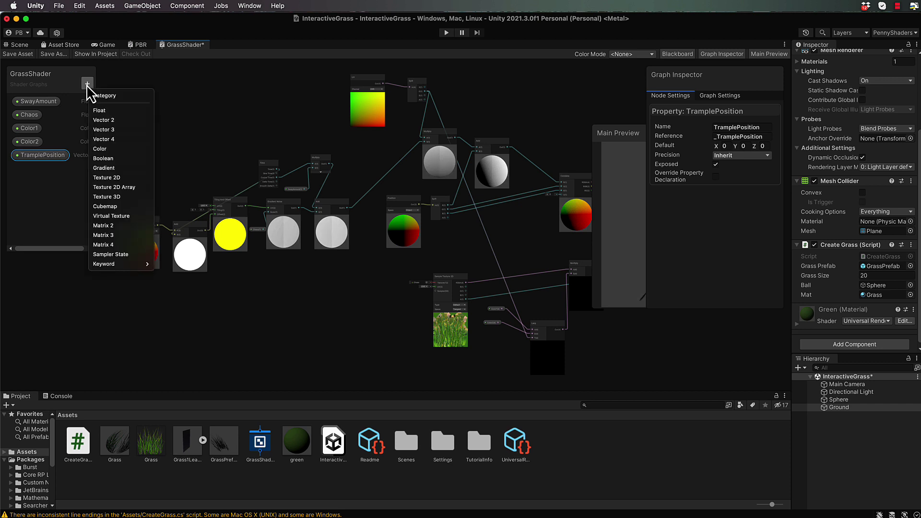
click(107, 111)
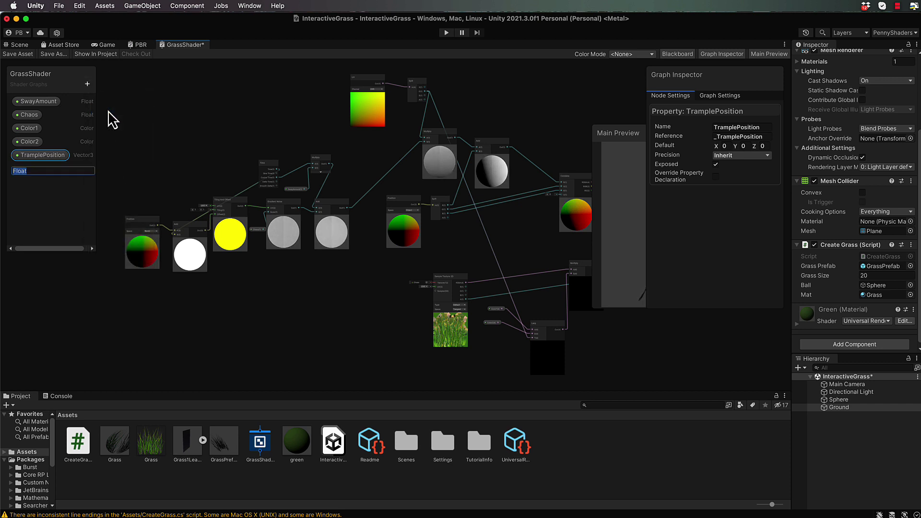
text(Trampl)
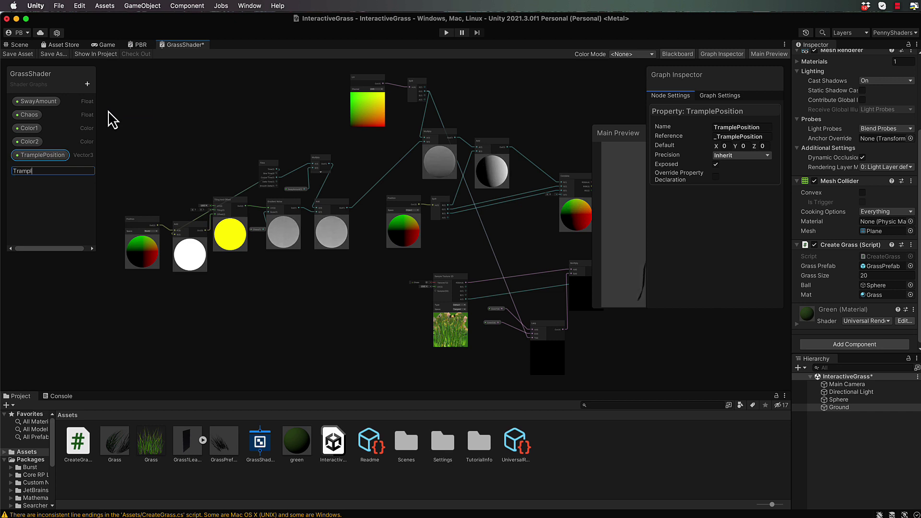
text(eStrengt)
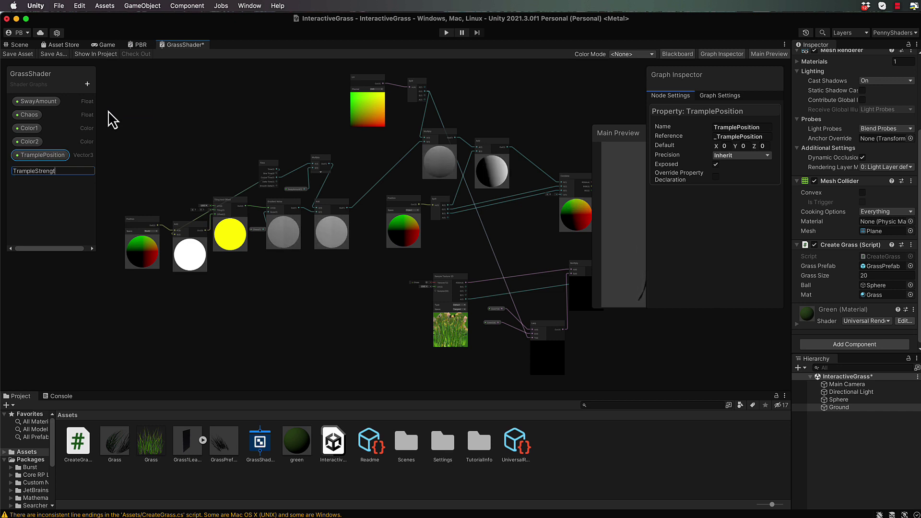
text(h)
key(Return)
click(87, 84)
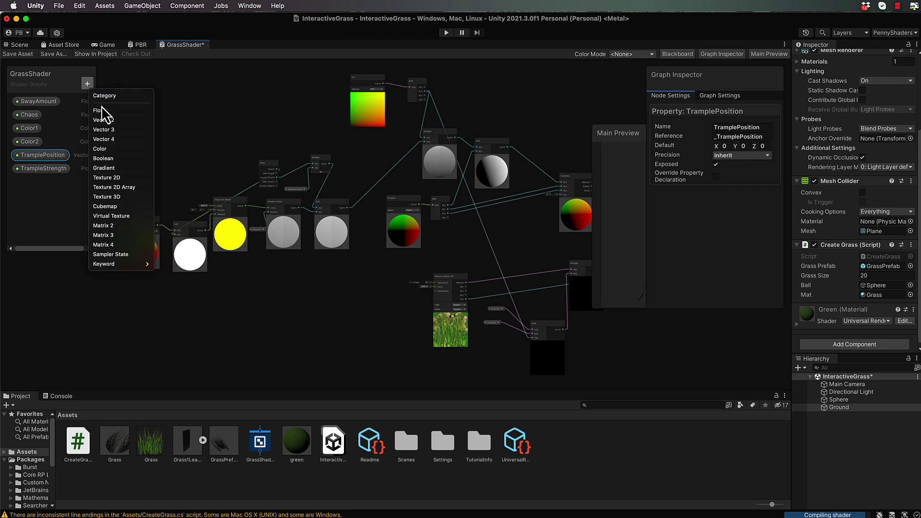
click(102, 110)
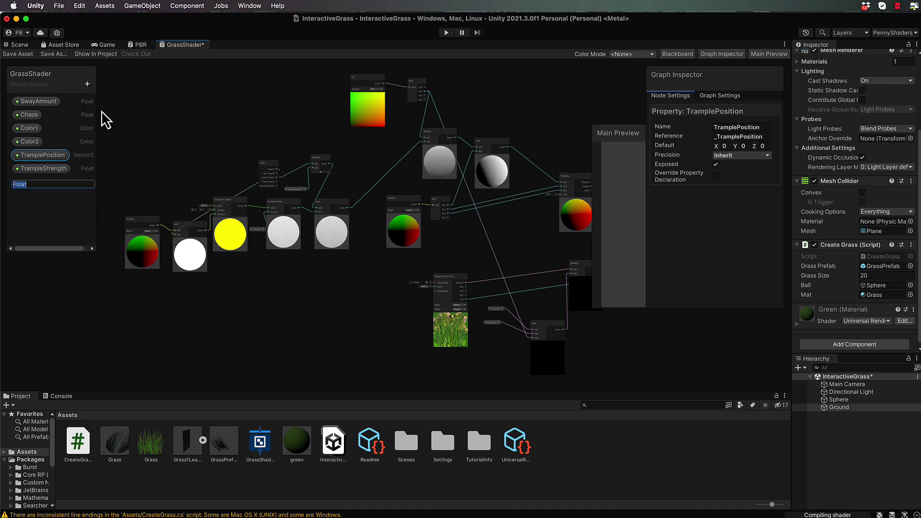
text(TrampleSiz)
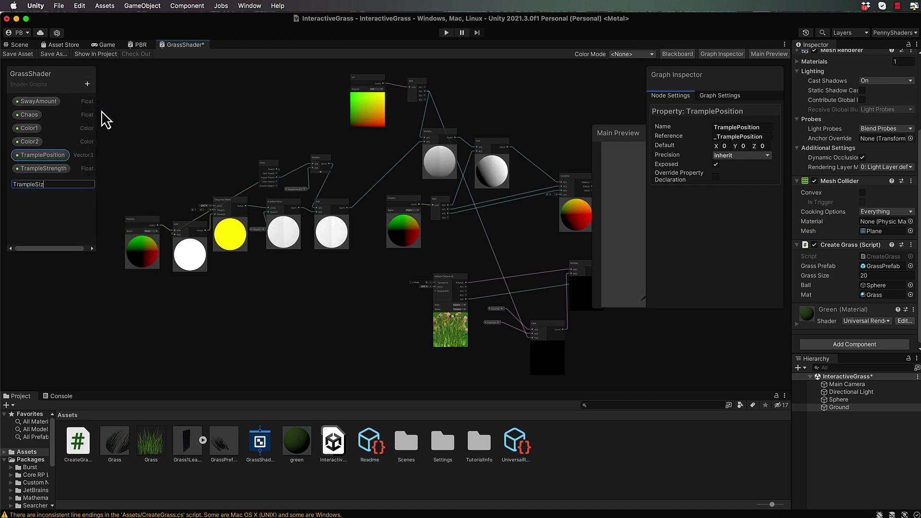
text(e)
key(Return)
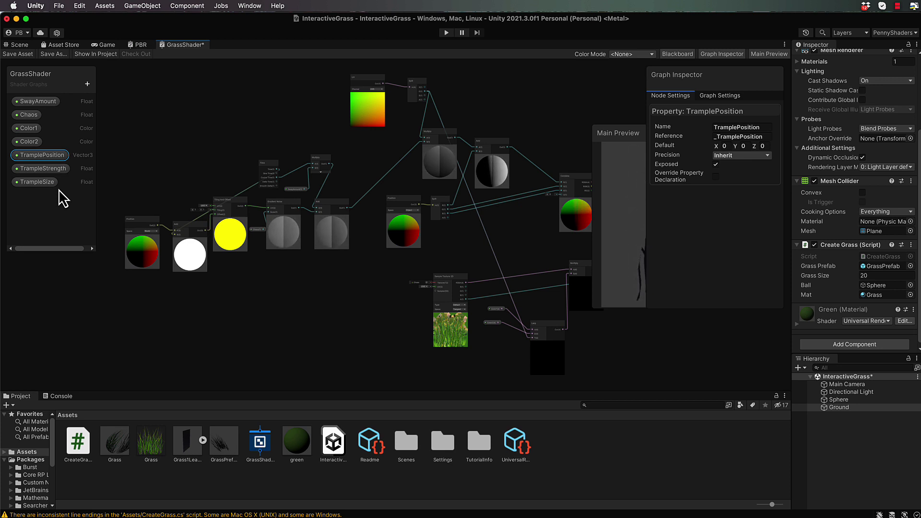
Save the graph, enter Play mode, and hide the Graph Inspector and Main Preview panels
scroll(189, 186, down, 6)
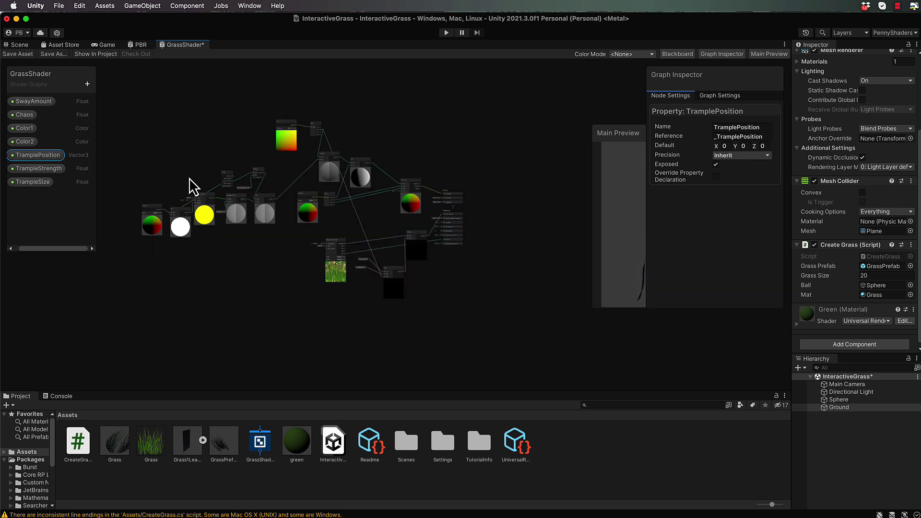
click(127, 190)
key(a)
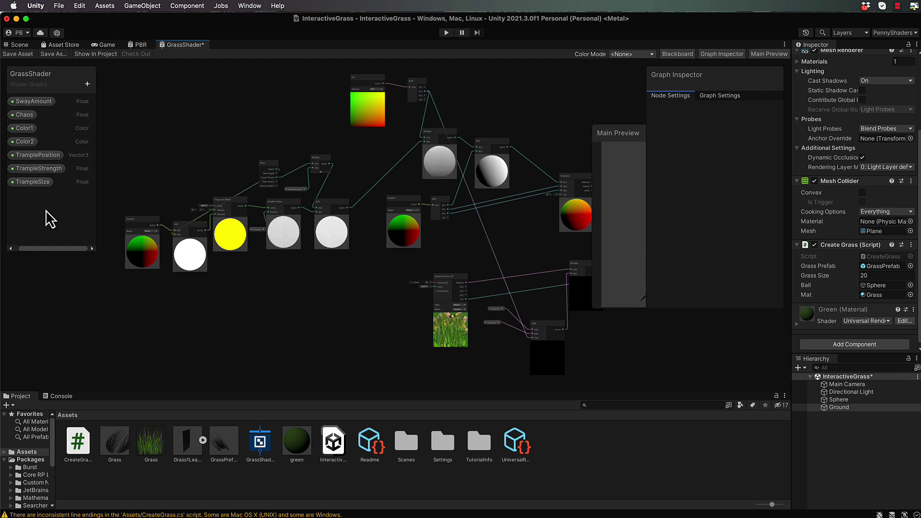
key(super+s)
key(super+p)
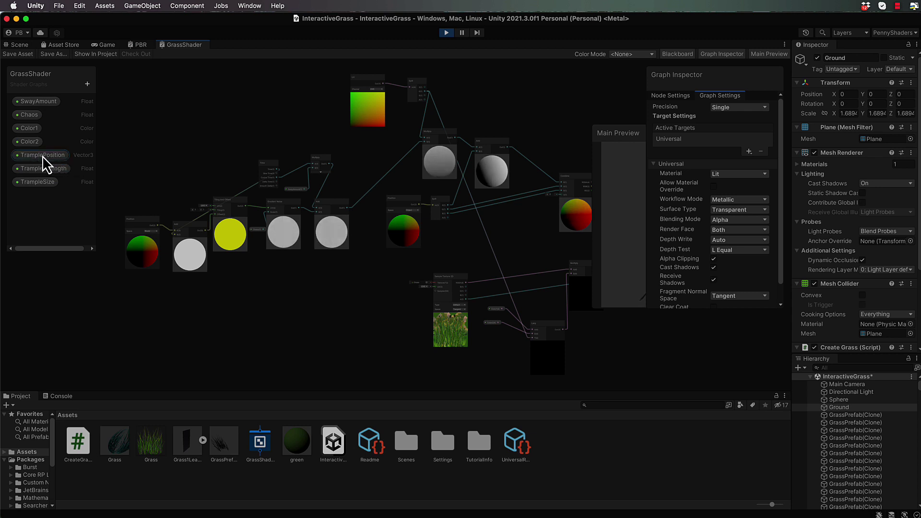
click(725, 53)
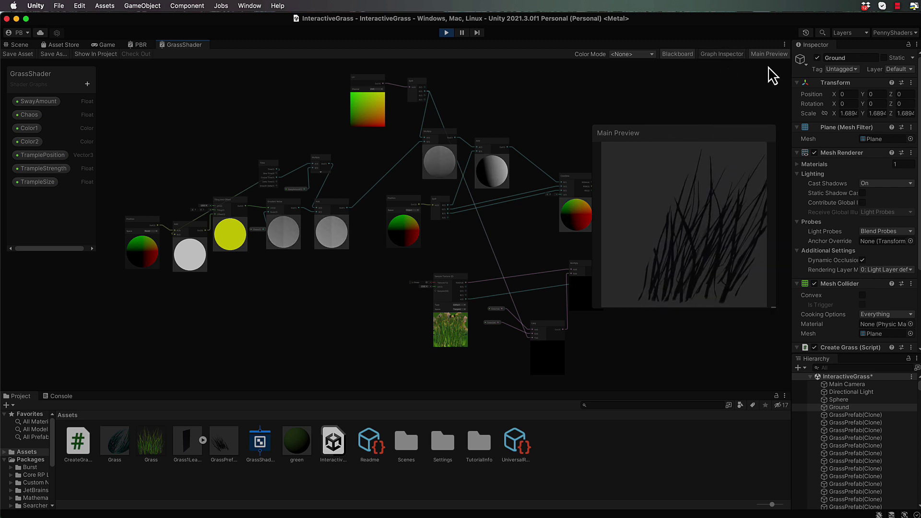
click(770, 54)
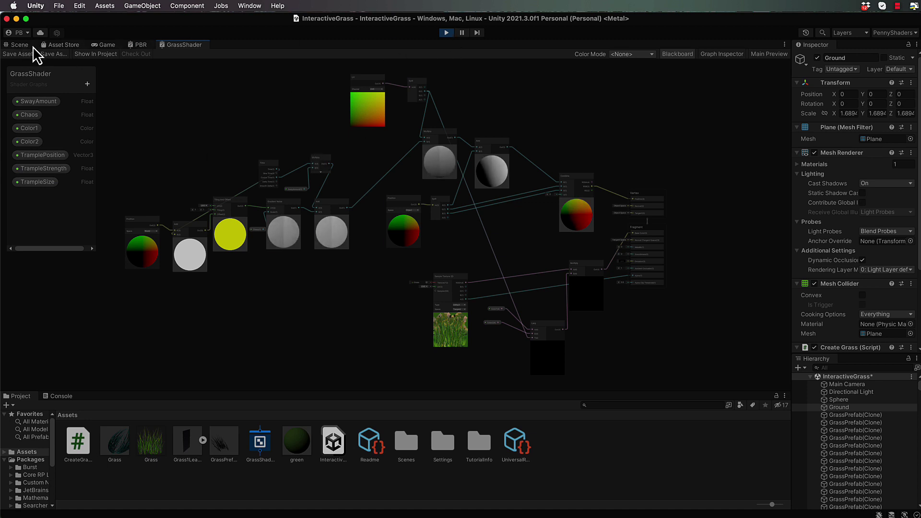
click(20, 45)
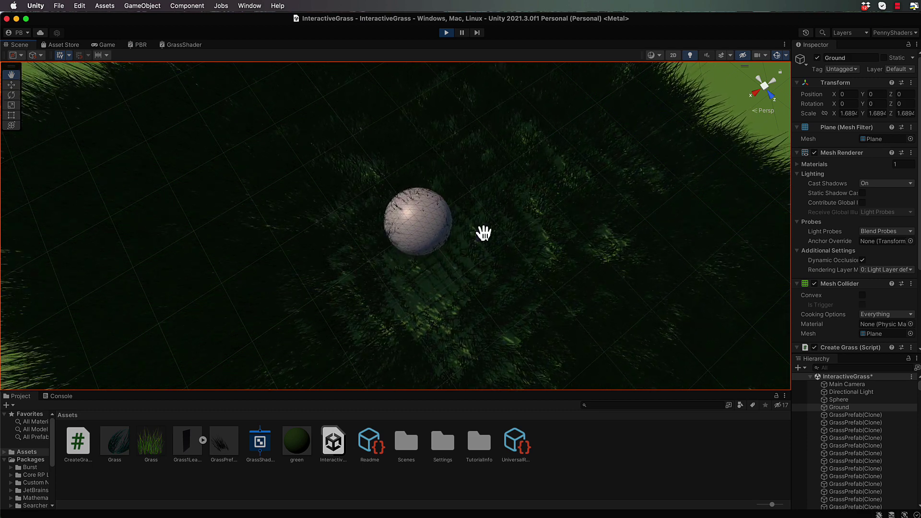
click(185, 45)
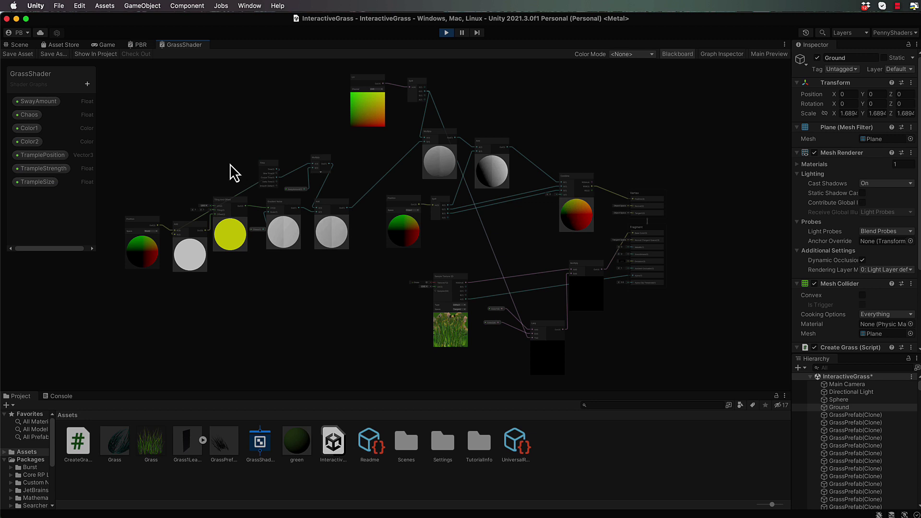
Create a Subtract node with the world-space Position wired into its A input
click(145, 221)
key(f)
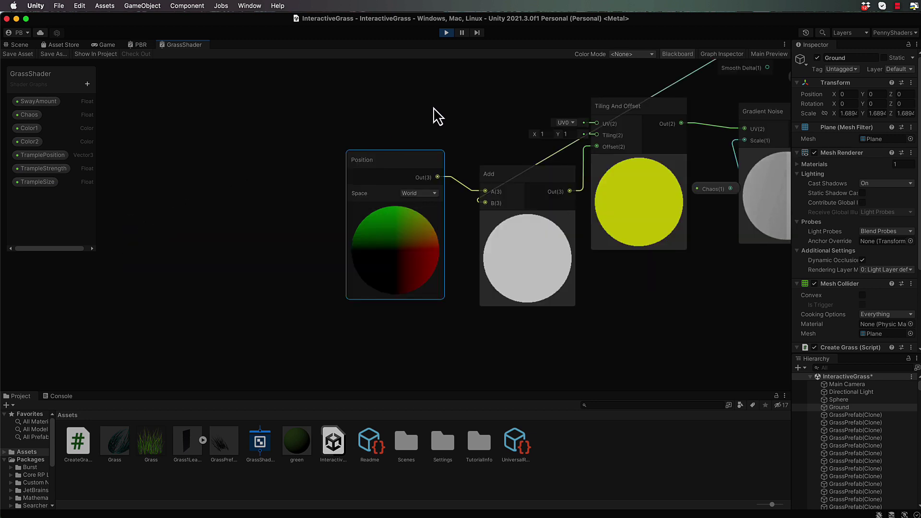
middle_drag(438, 116, 234, 221)
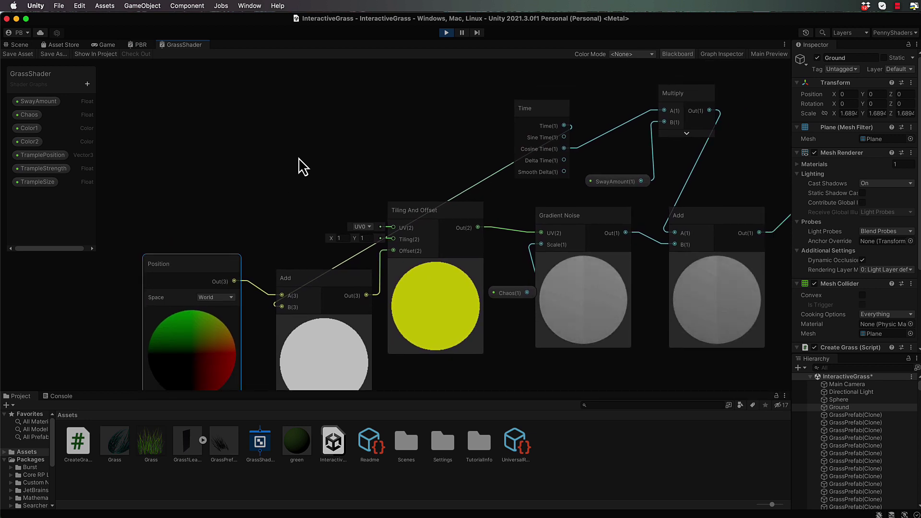
scroll(298, 158, down, 3)
middle_drag(332, 139, 318, 183)
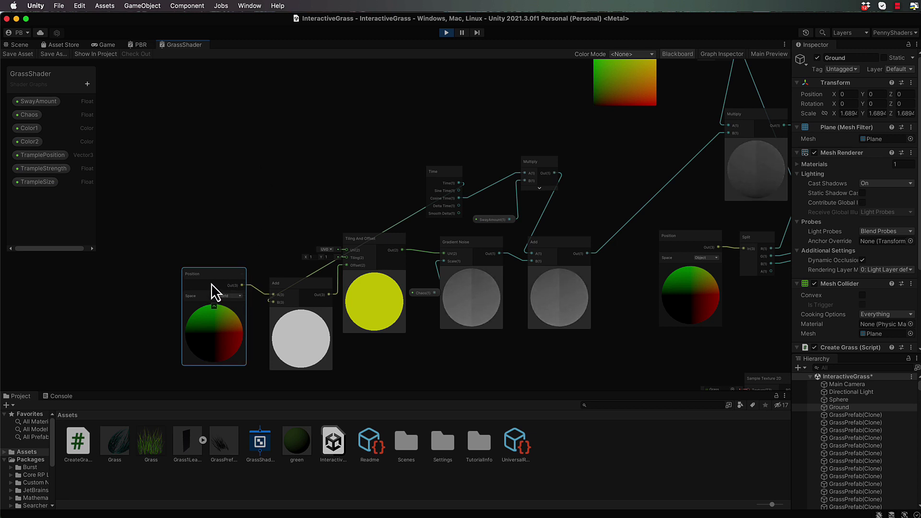
drag(243, 286, 243, 119)
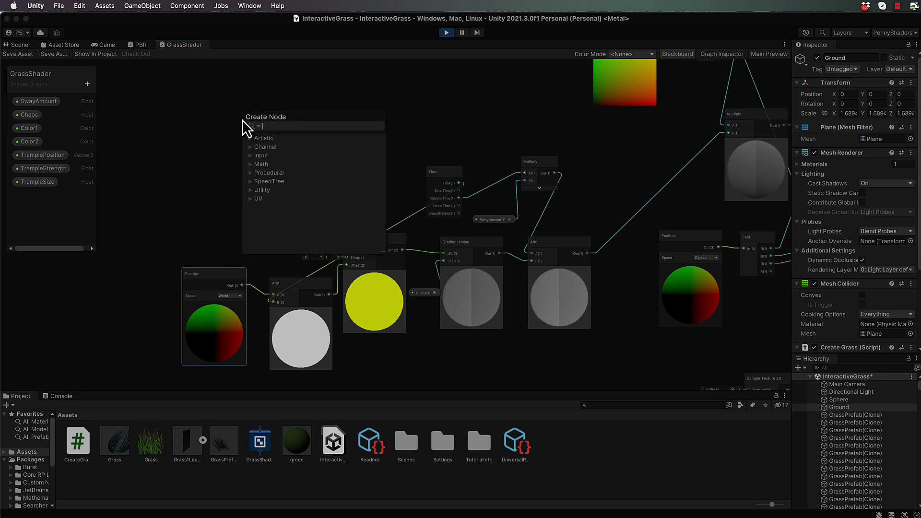
text(subtract)
key(Return)
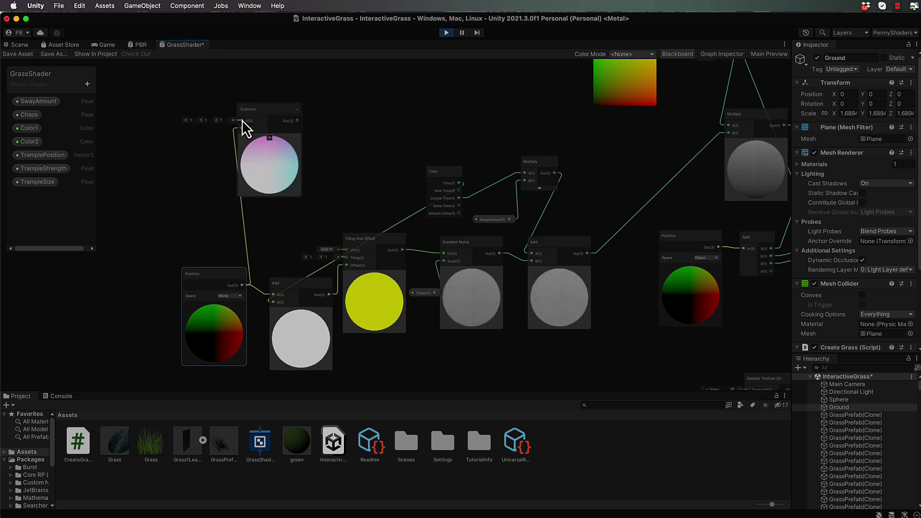
drag(262, 112, 303, 109)
click(271, 131)
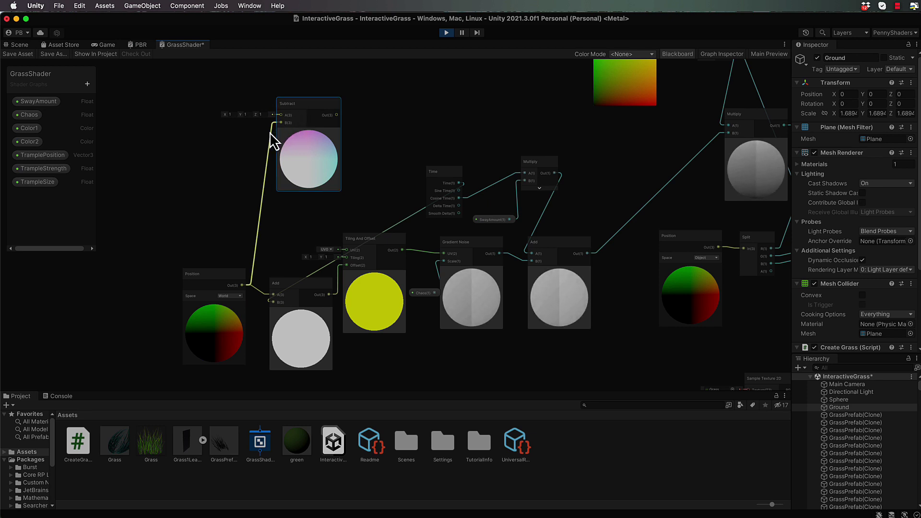
key(Delete)
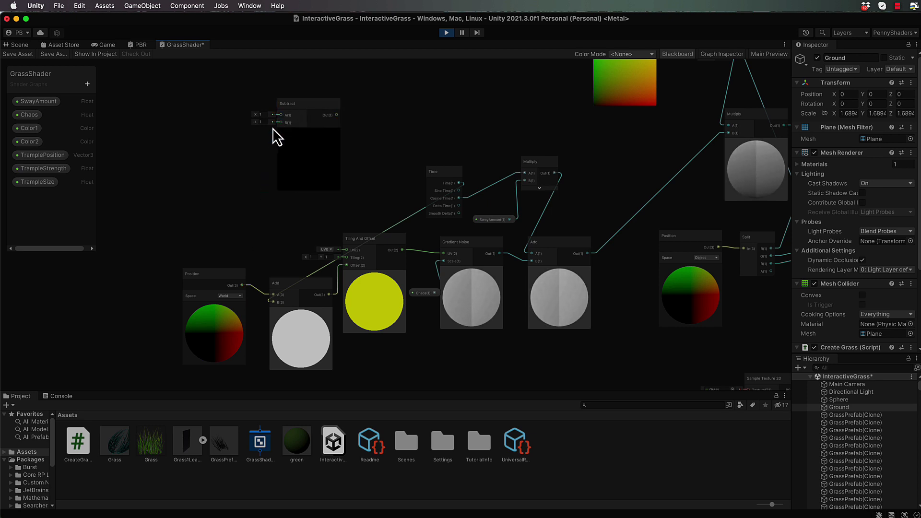
drag(243, 287, 280, 115)
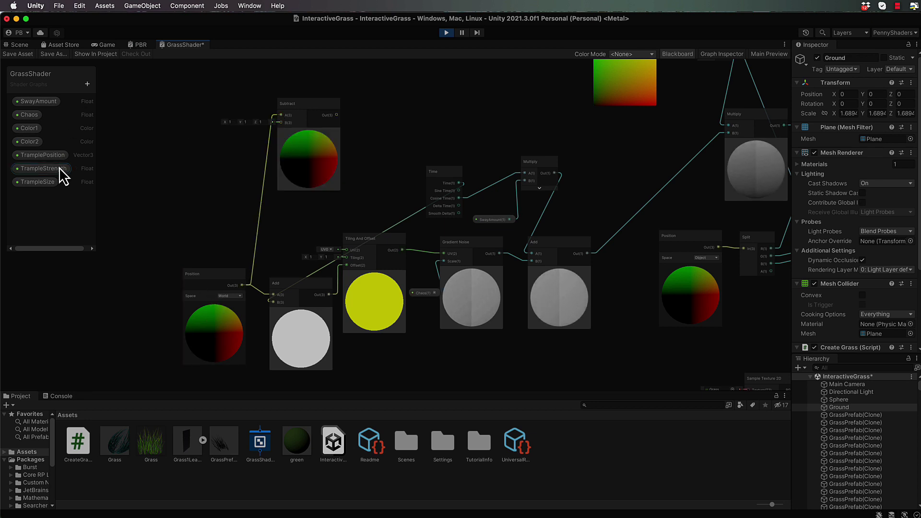
Place a TramplePosition node and connect it to Subtract's B input
click(29, 155)
drag(206, 177, 191, 169)
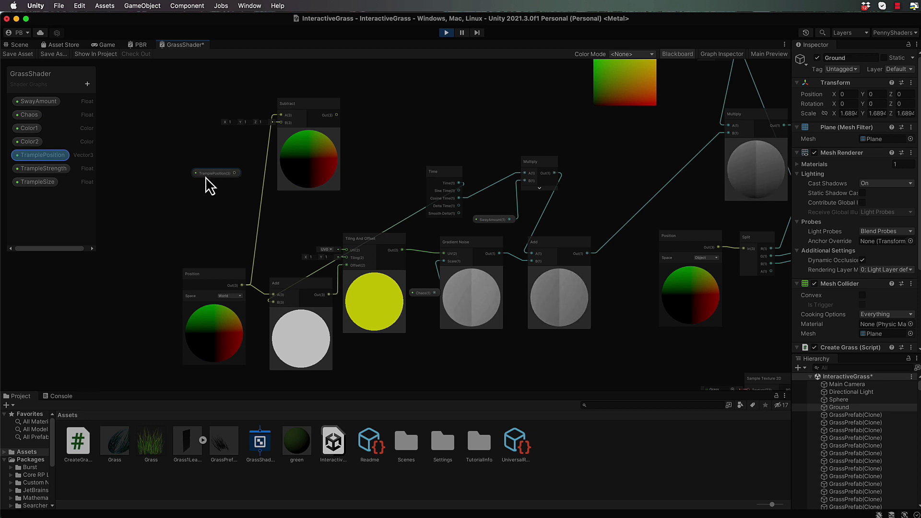
drag(234, 173, 281, 123)
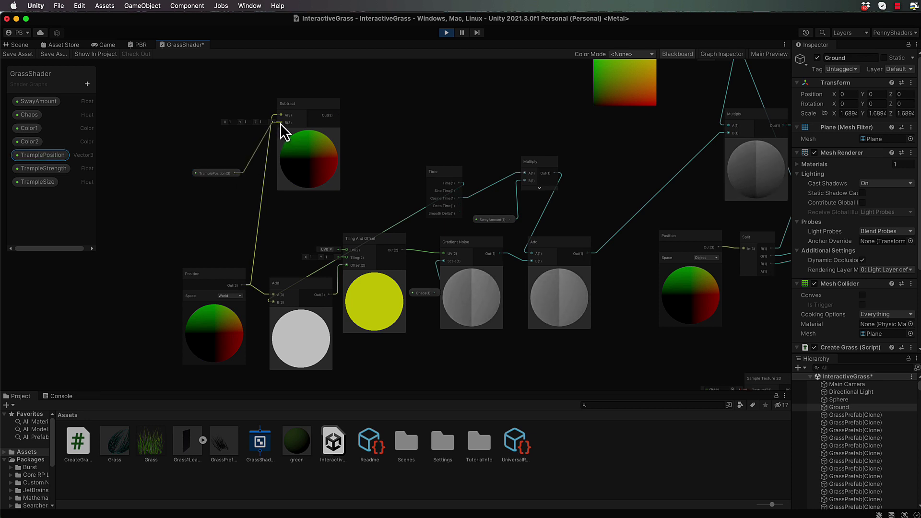
drag(220, 174, 195, 180)
drag(300, 104, 299, 114)
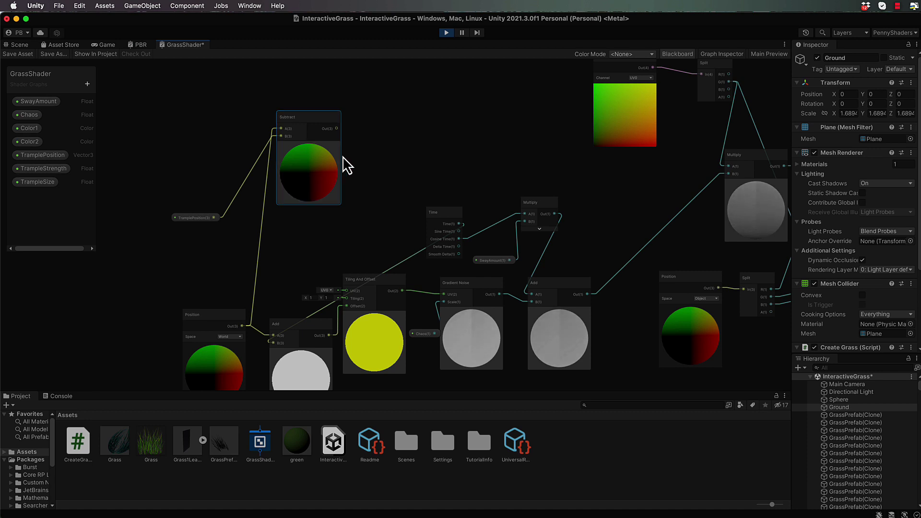
Add a Split node from Subtract's output and a Combine node fed by Split's R
drag(338, 128, 375, 142)
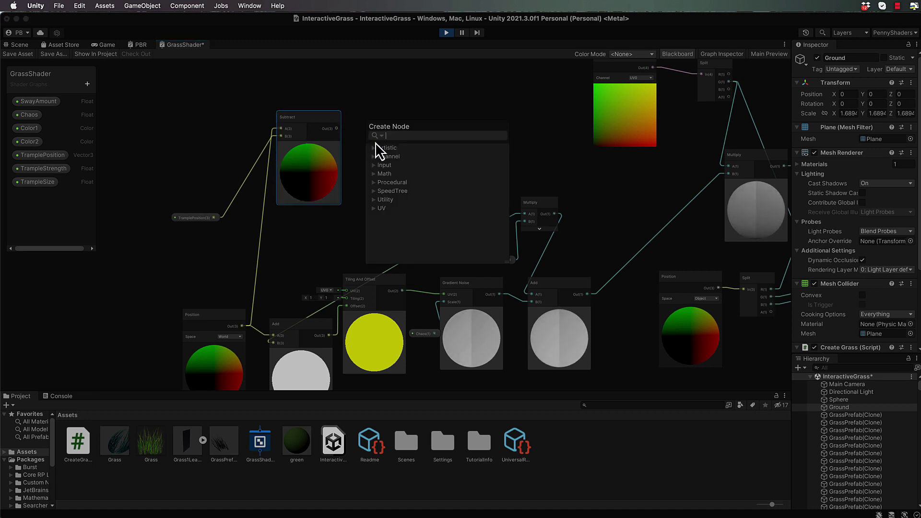
text(split)
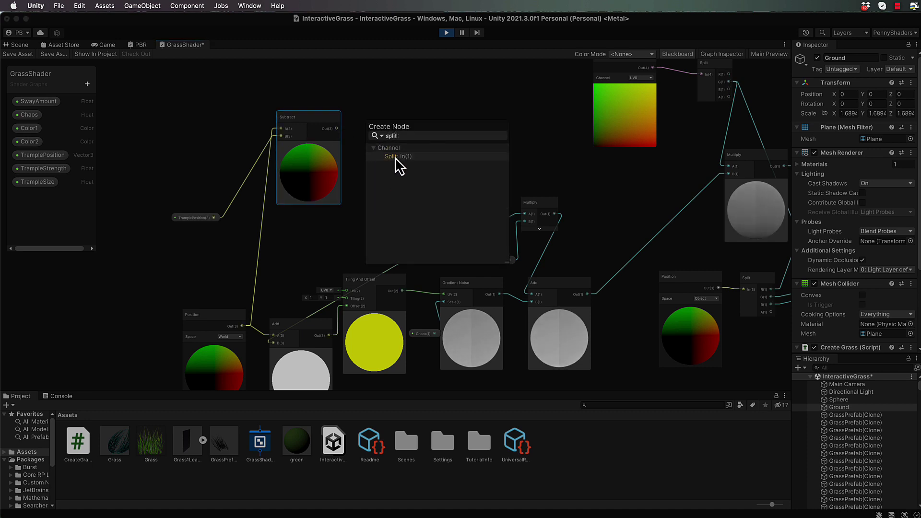
click(396, 157)
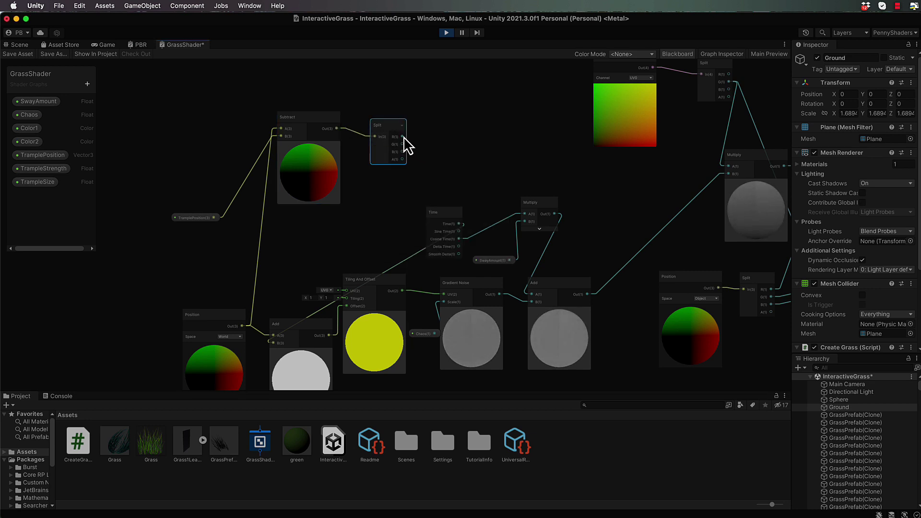
key(space)
text(combine)
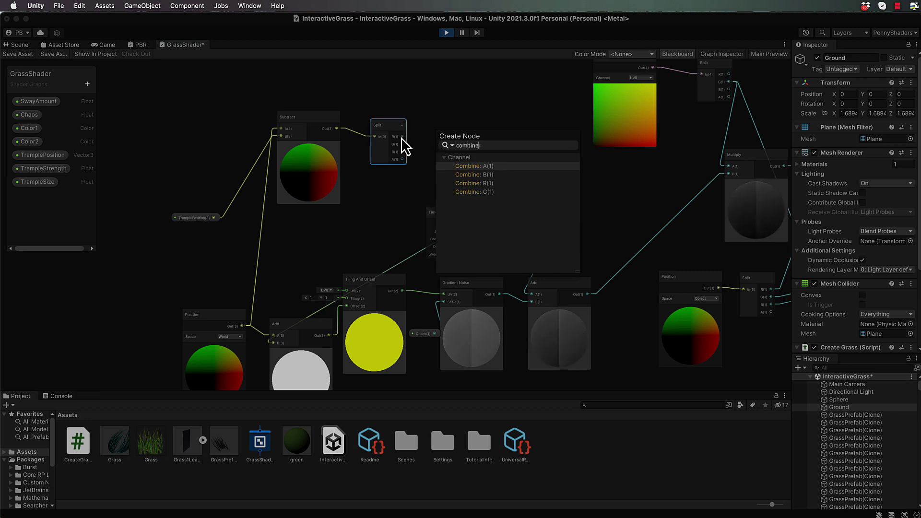
click(471, 183)
Arrange the Combine node and wire Split's B output into Combine's B input
drag(456, 130, 462, 119)
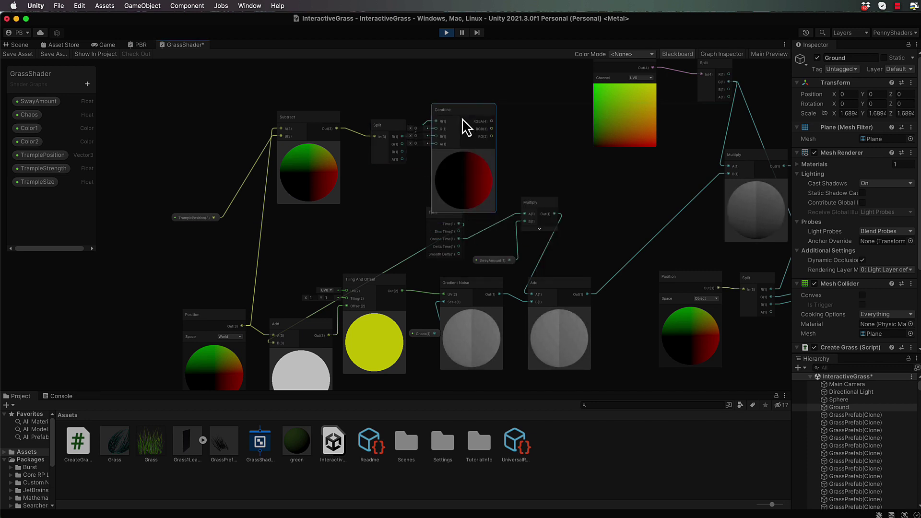
click(465, 162)
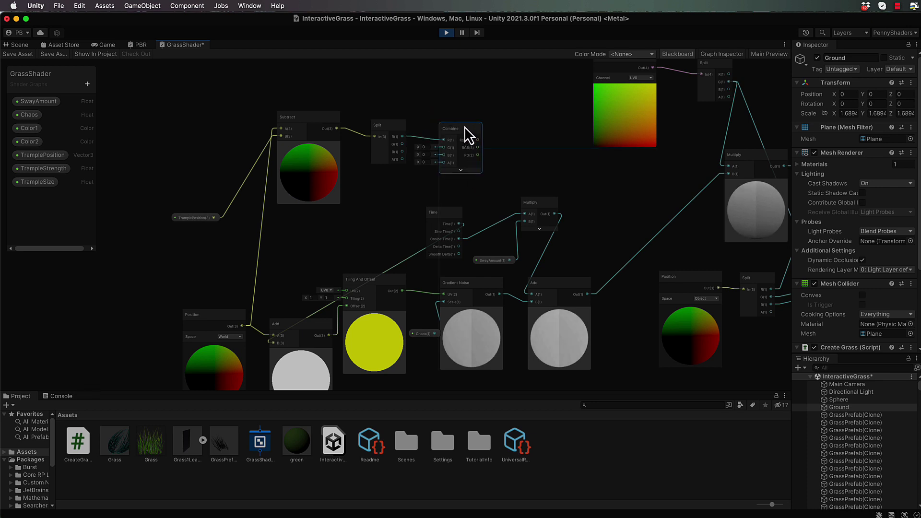
key(f)
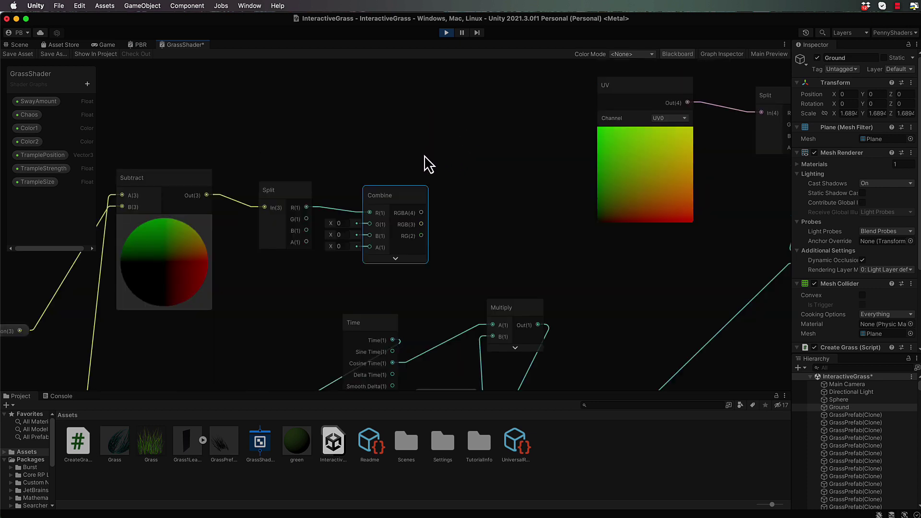
middle_drag(424, 156, 459, 121)
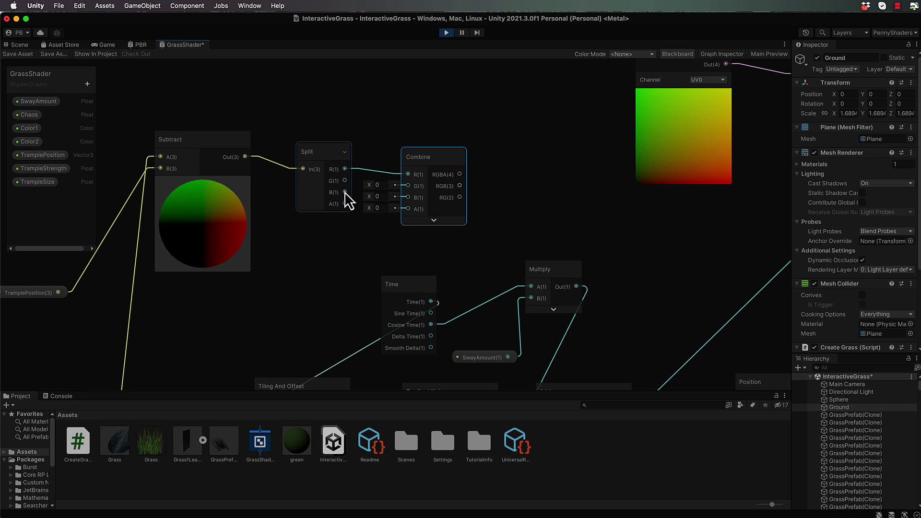
drag(344, 191, 407, 197)
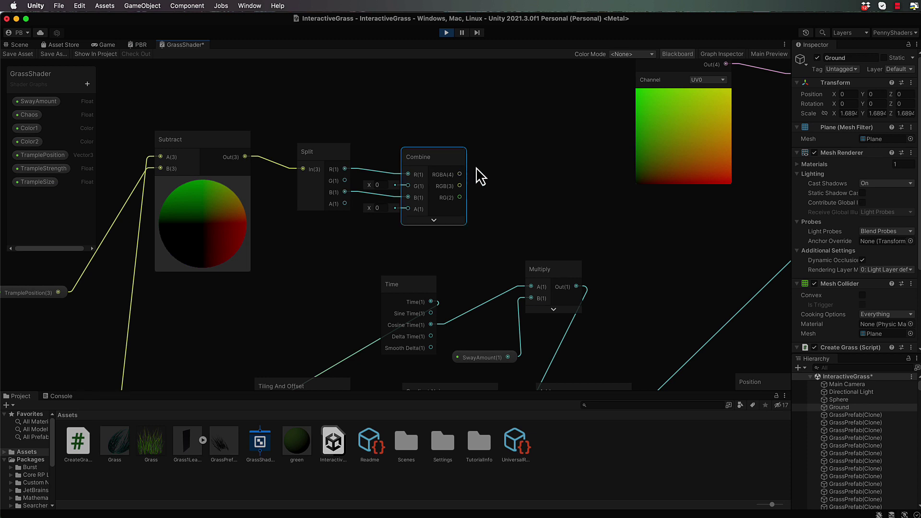
drag(448, 161, 453, 155)
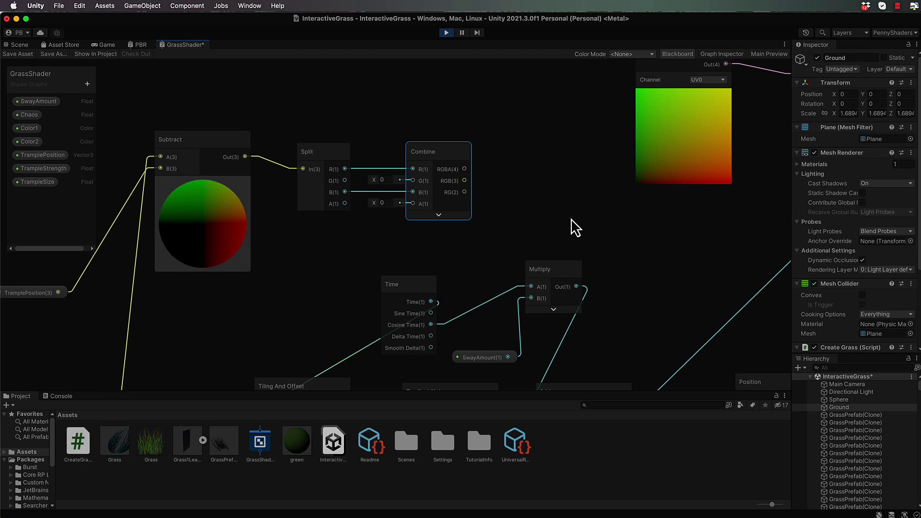
middle_drag(570, 218, 507, 179)
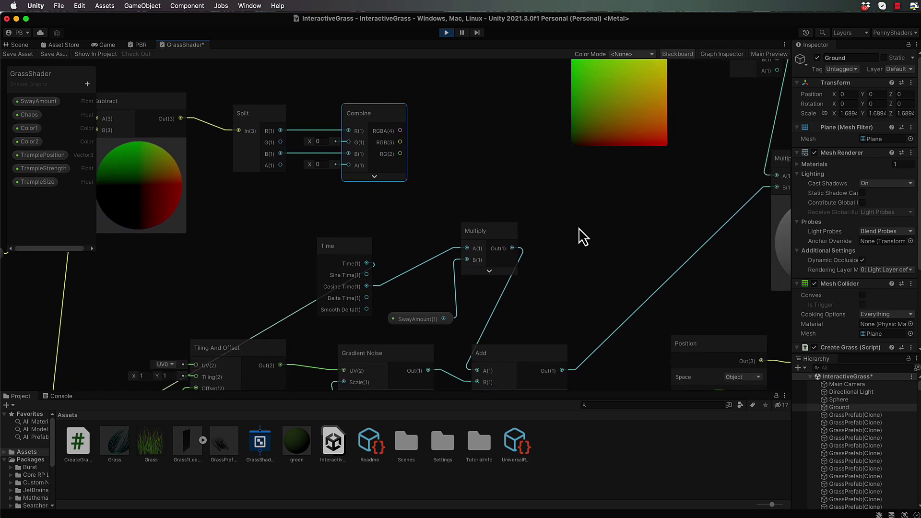
Create a new Add node fed by the Combine node's RGB output
middle_drag(578, 228, 355, 300)
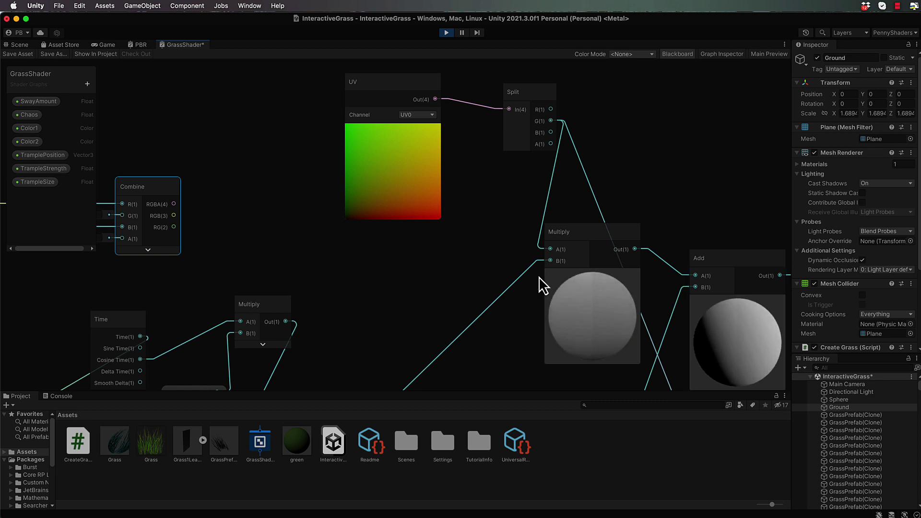
scroll(295, 259, down, 5)
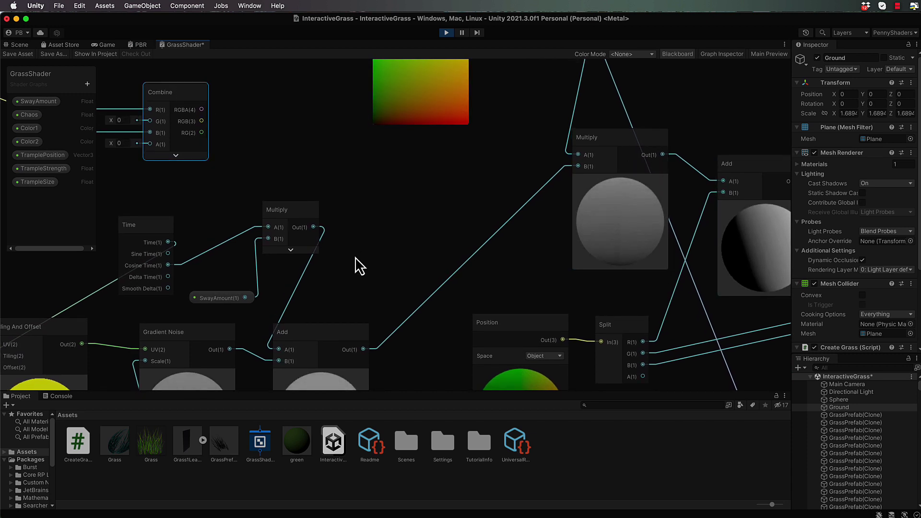
scroll(370, 297, down, 5)
scroll(370, 297, left, 2)
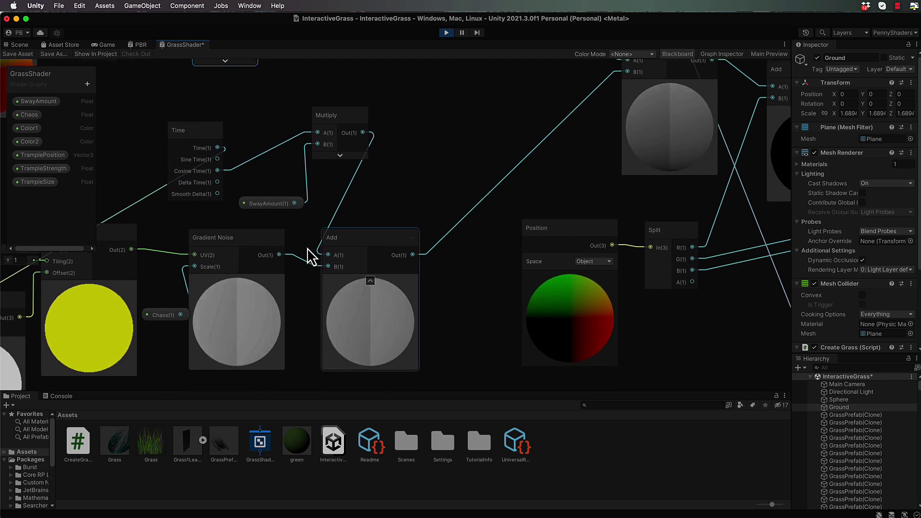
scroll(425, 163, up, 3)
scroll(424, 163, right, 4)
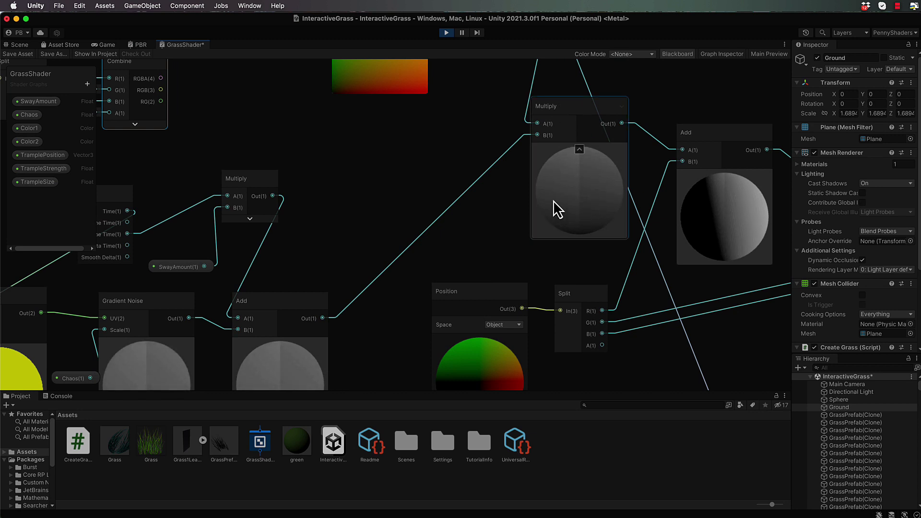
scroll(472, 142, up, 2)
scroll(471, 142, left, 3)
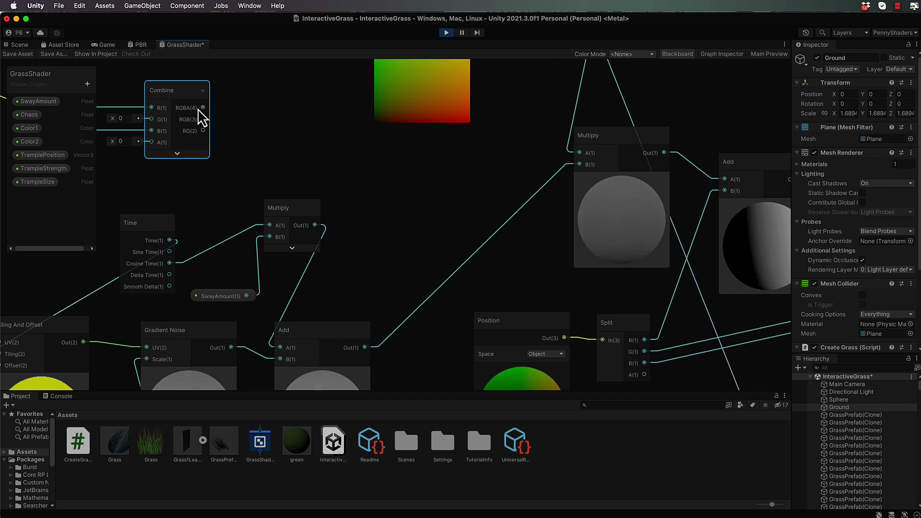
drag(203, 119, 385, 177)
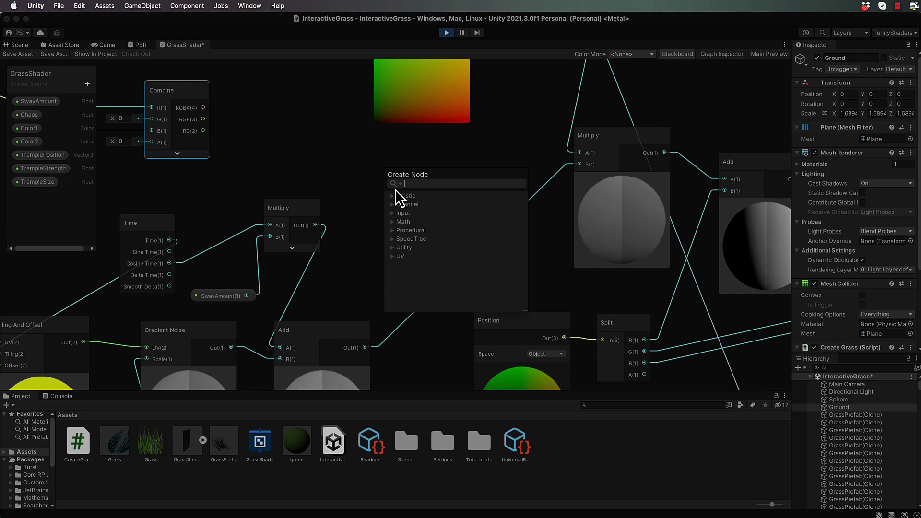
text(add)
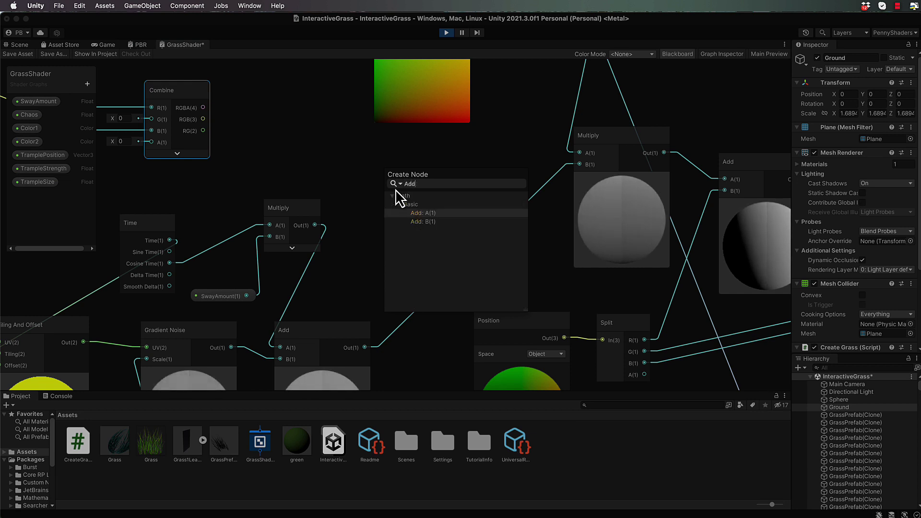
key(Return)
Feed the noise Add into the new Add's B, route it to Multiply's B, and save
click(503, 228)
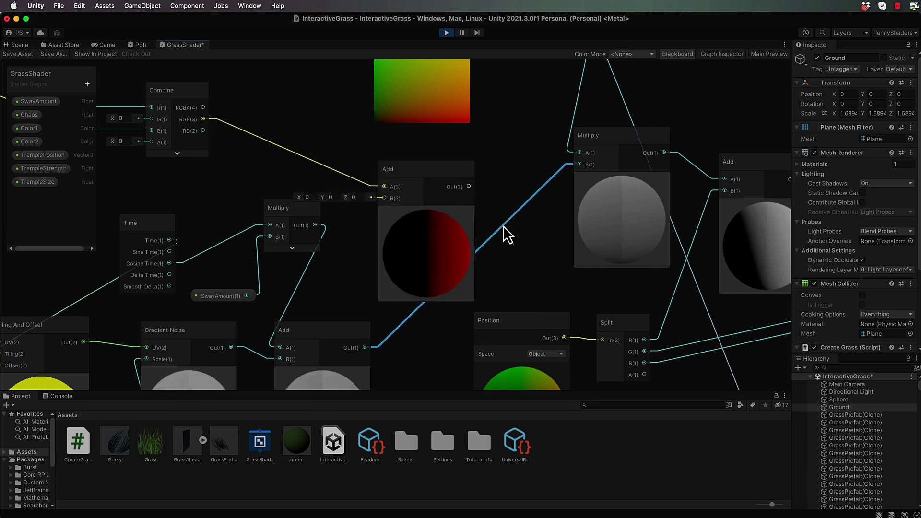
key(BackSpace)
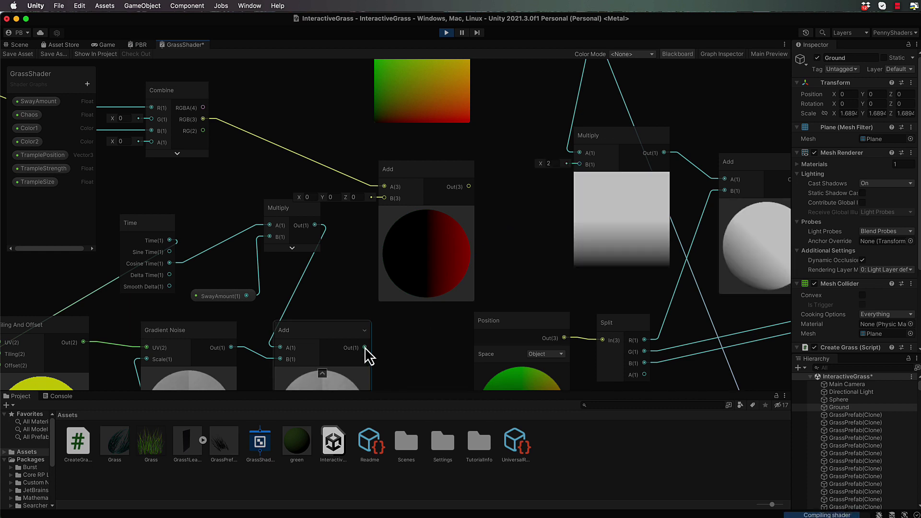
drag(364, 347, 384, 197)
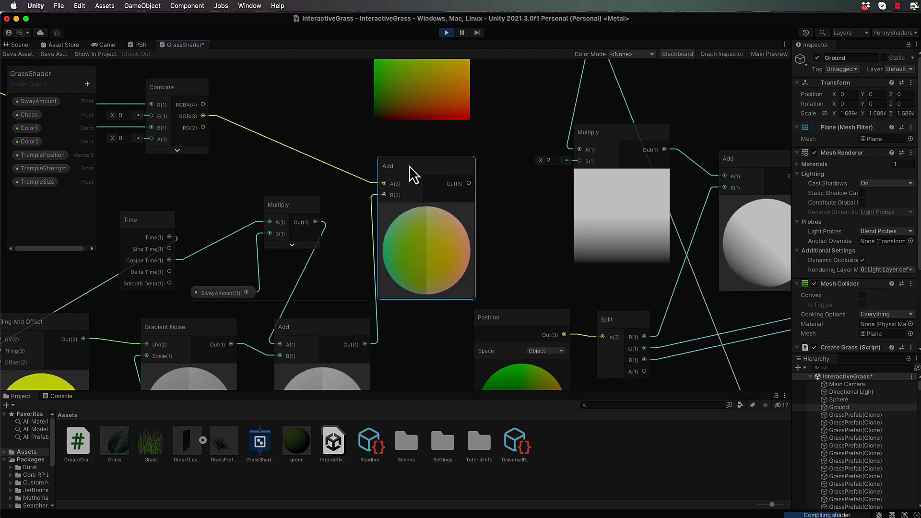
drag(409, 166, 417, 158)
drag(476, 175, 578, 162)
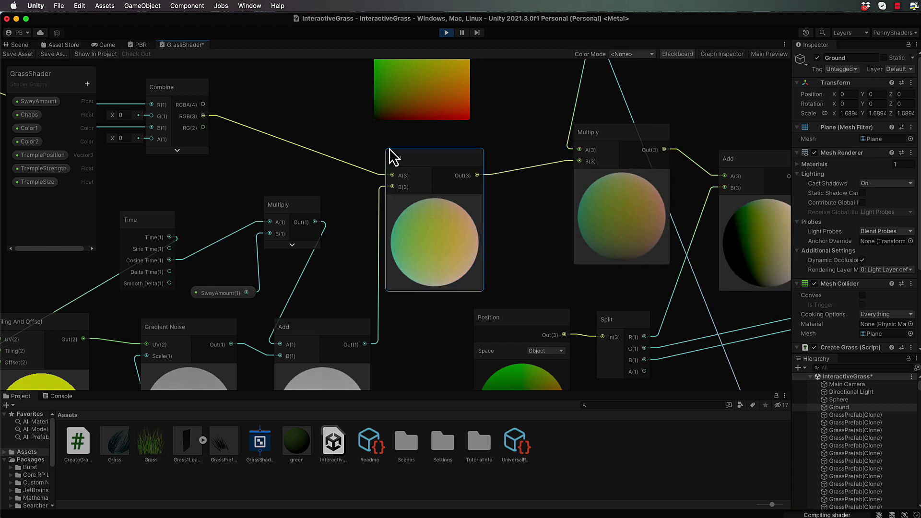
click(23, 56)
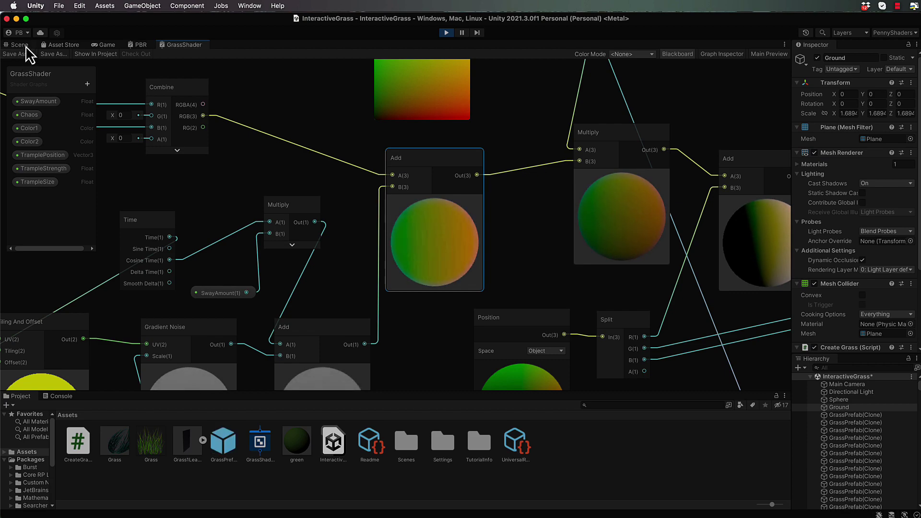
Orbit the Scene view to look down across the grass-covered ground
click(21, 44)
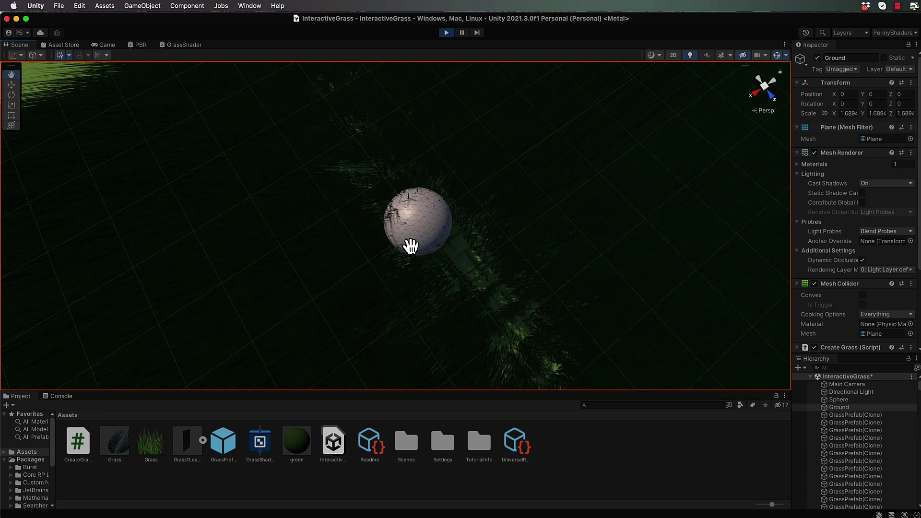
key(alt)
alt+drag(480, 274, 426, 219)
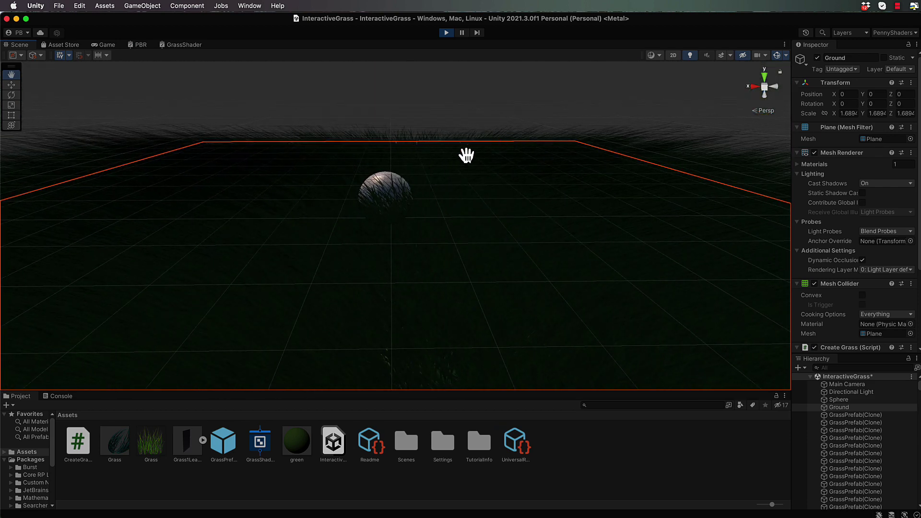
alt+drag(446, 169, 374, 196)
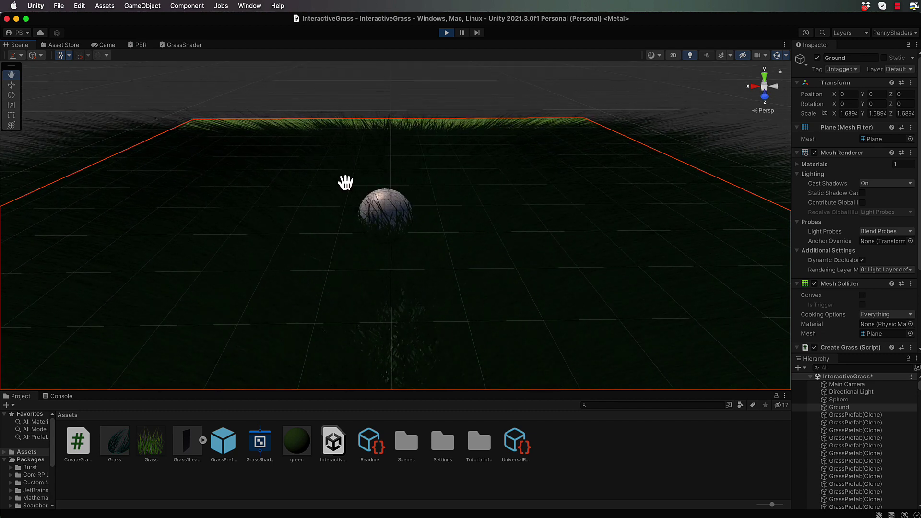
alt+drag(277, 188, 440, 264)
scroll(440, 264, up, 3)
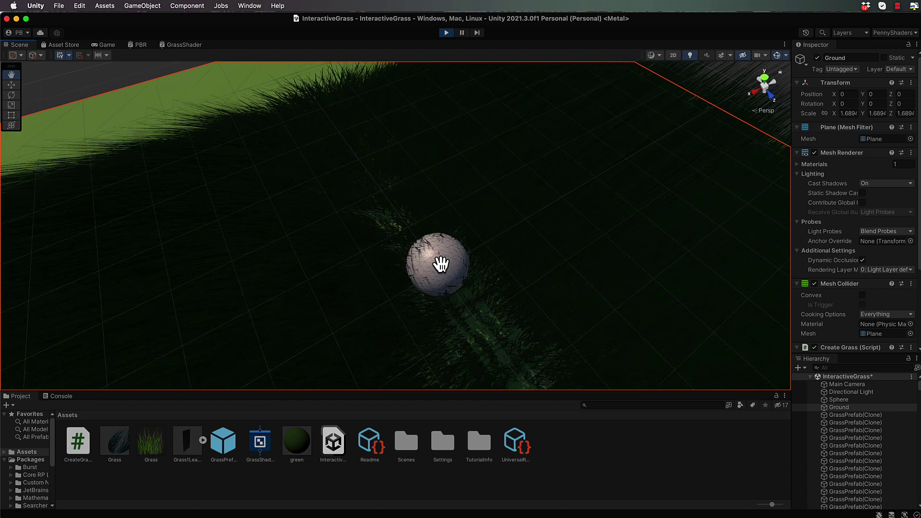
Drag the Sphere along Z and X through the grass to test the bending
key(w)
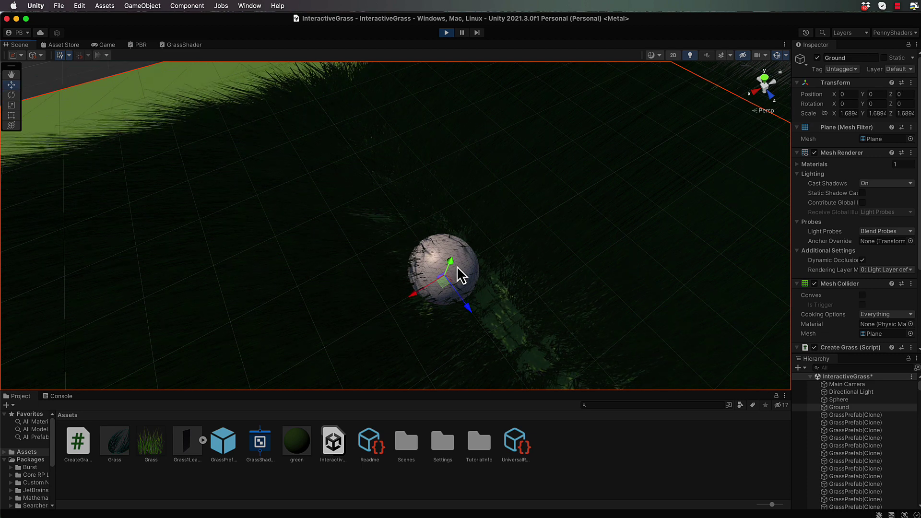
click(847, 400)
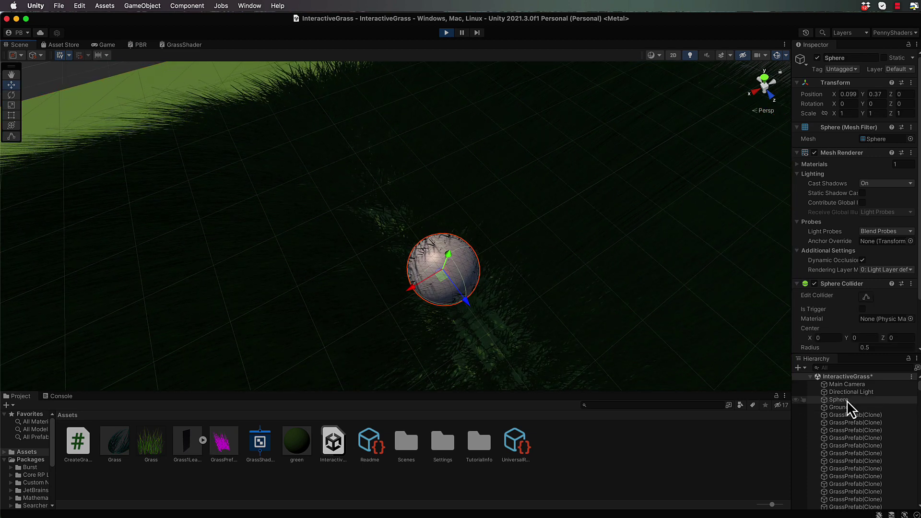
drag(452, 292, 413, 257)
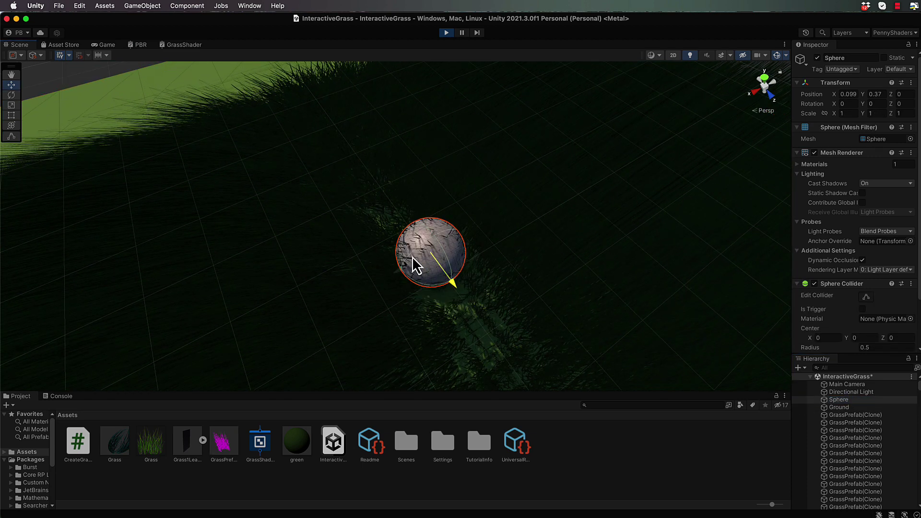
drag(452, 294, 617, 178)
drag(428, 260, 359, 302)
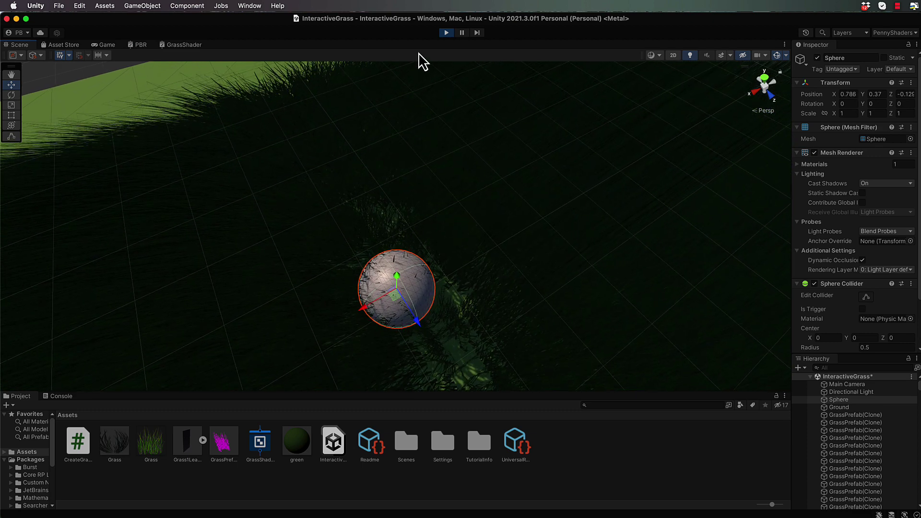
click(181, 45)
Frame the Combine node feeding Vertex position, then drag a new edge from Add's Out(3)
scroll(463, 115, down, 1)
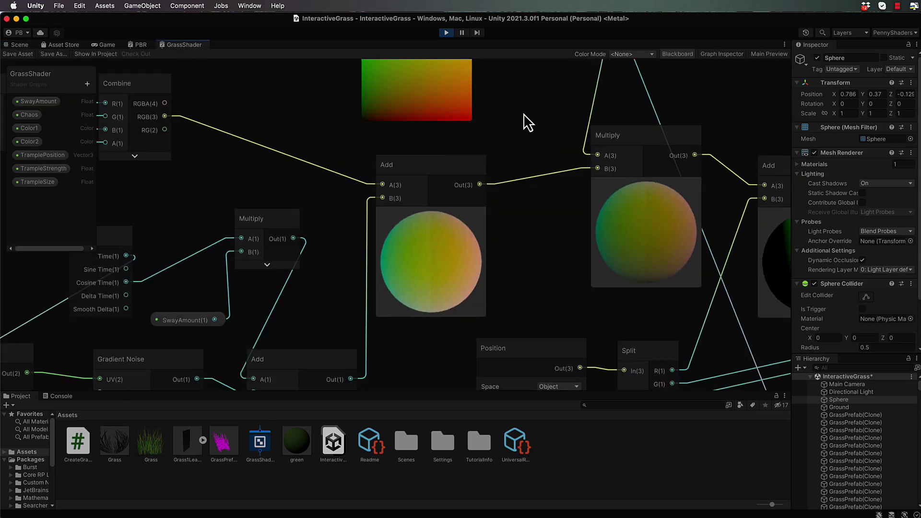
scroll(523, 114, down, 3)
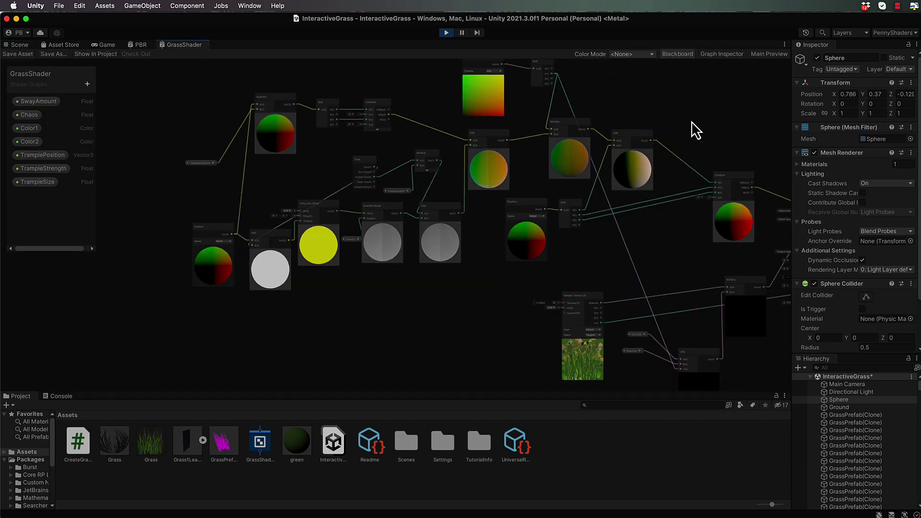
middle_drag(716, 116, 531, 110)
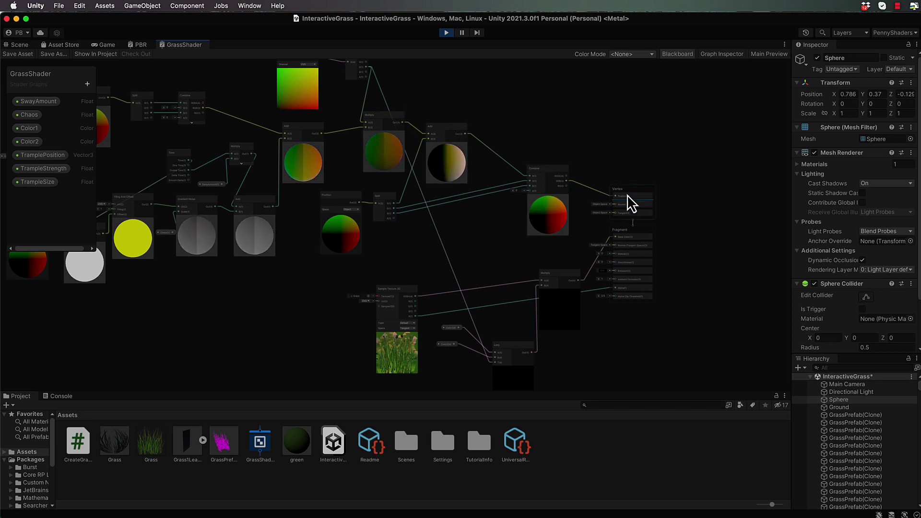
click(559, 168)
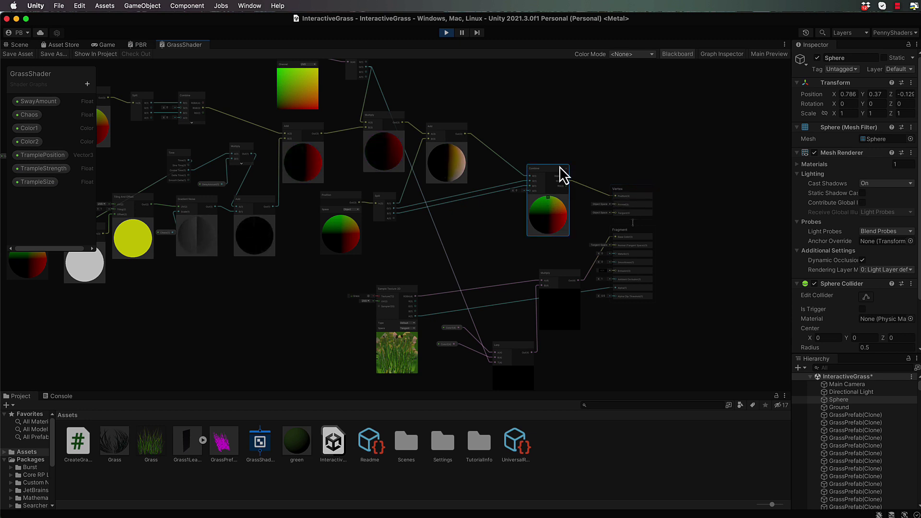
key(f)
right_click(523, 135)
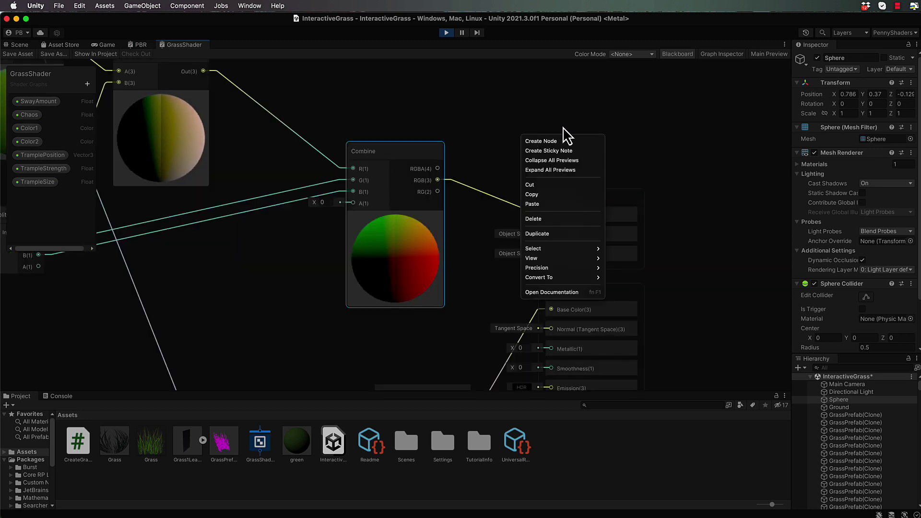
click(442, 123)
middle_drag(454, 120, 534, 144)
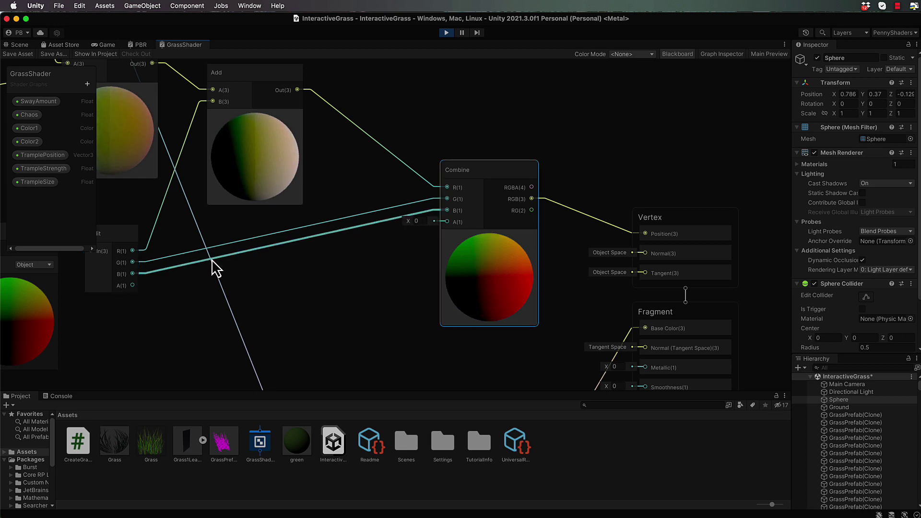
middle_drag(171, 293, 223, 276)
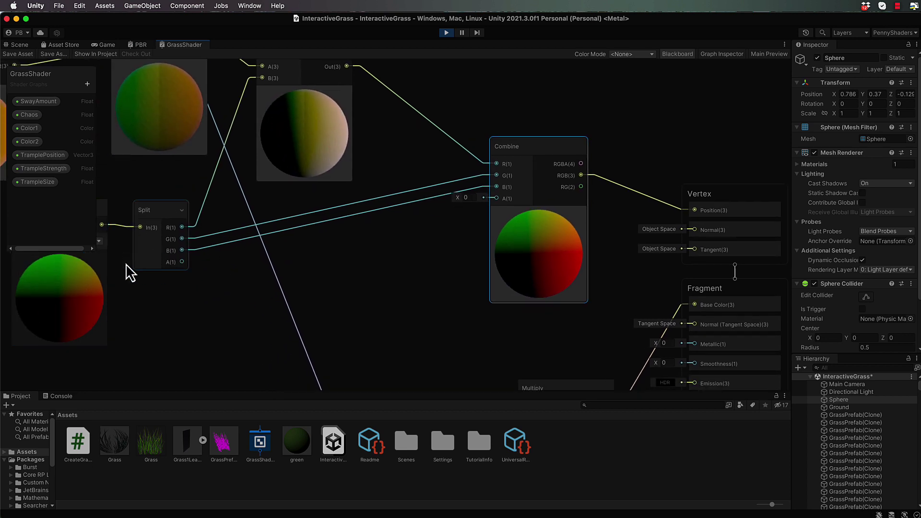
scroll(293, 249, right, 4)
scroll(293, 249, up, 3)
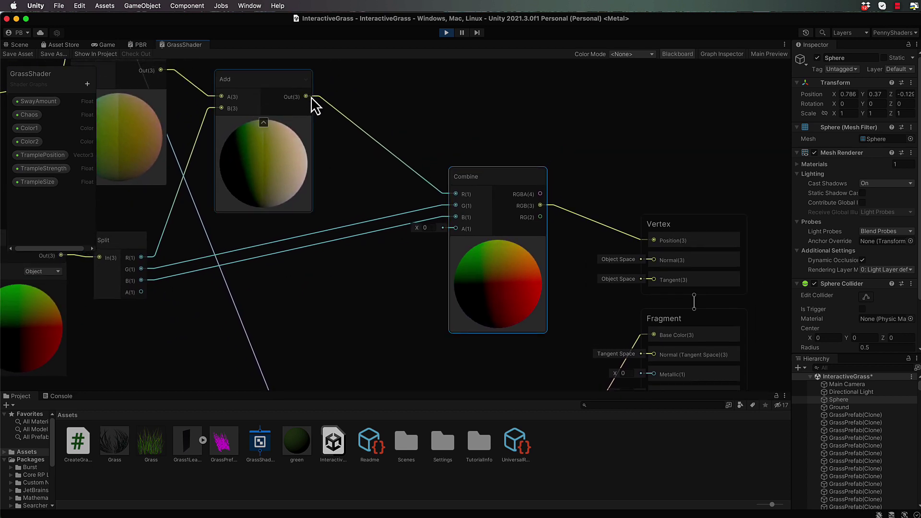
drag(307, 97, 361, 118)
Add a Split node, wire its R and B outputs into Combine's R and B, and save
text(split)
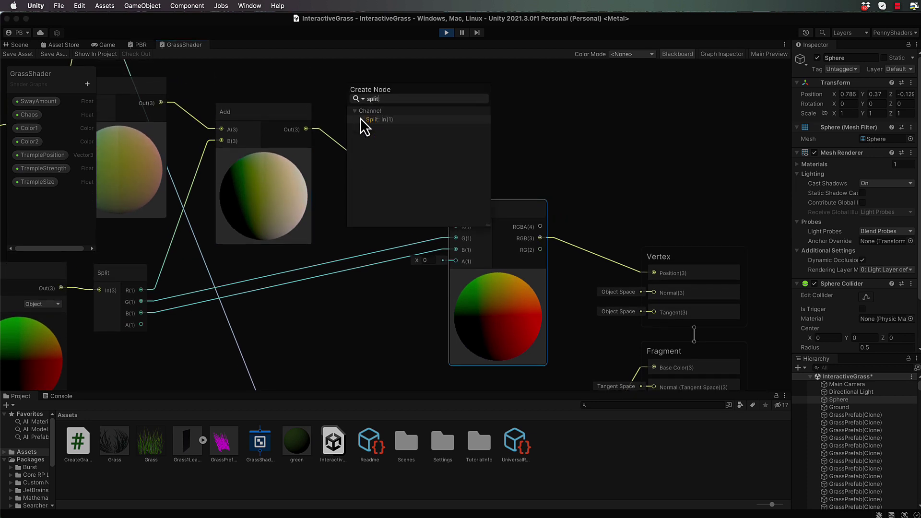
key(Return)
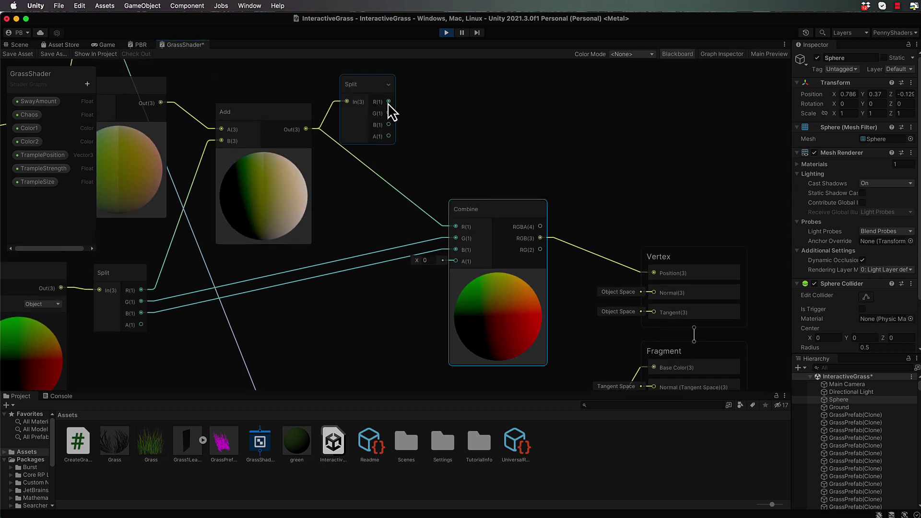
drag(388, 101, 457, 232)
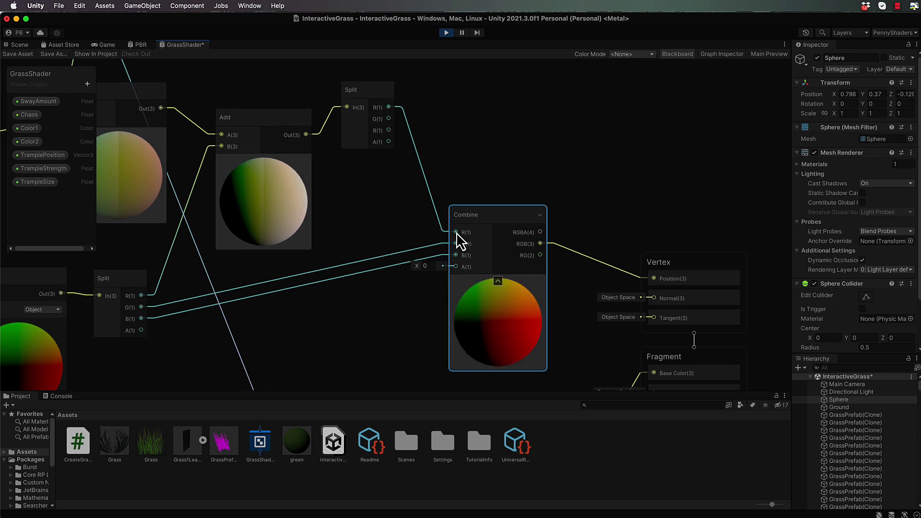
drag(370, 101, 372, 166)
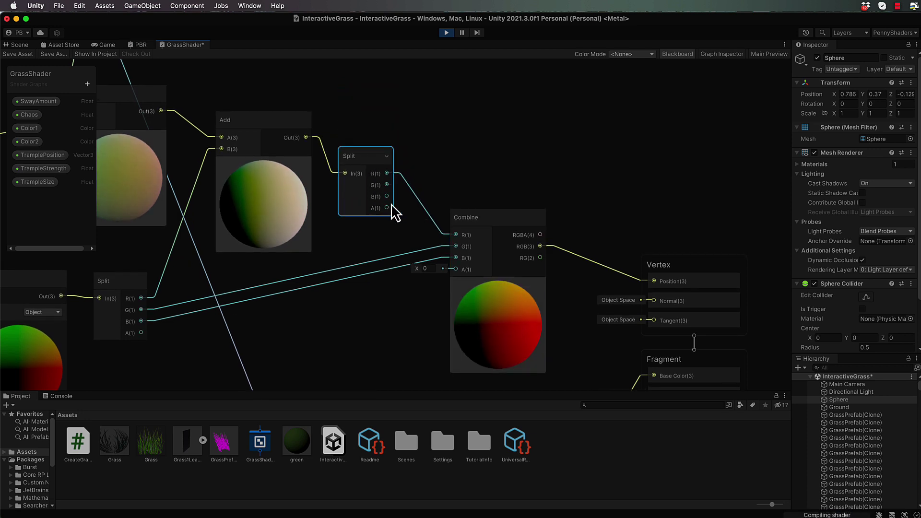
drag(387, 197, 454, 258)
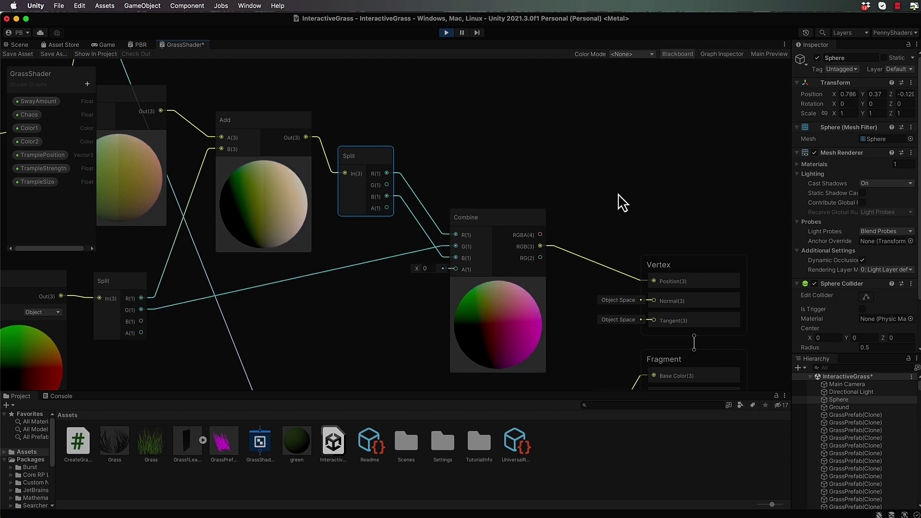
click(26, 57)
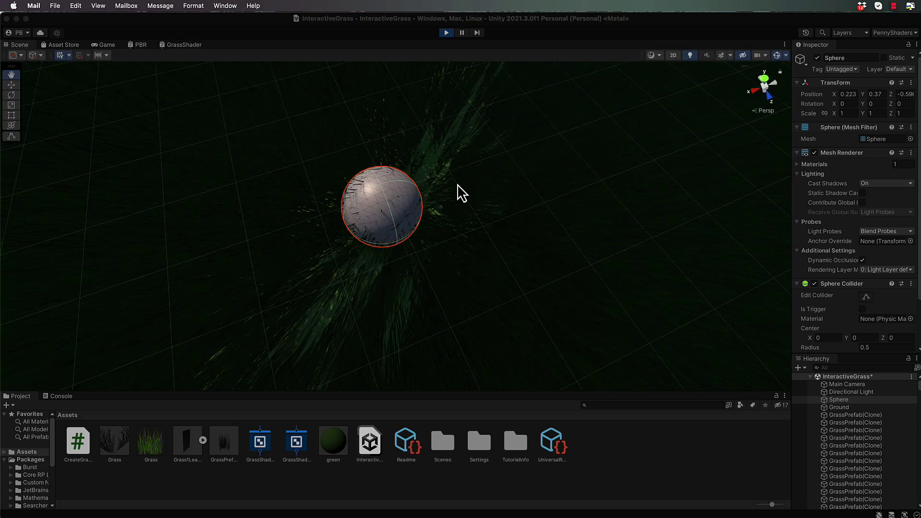
click(379, 197)
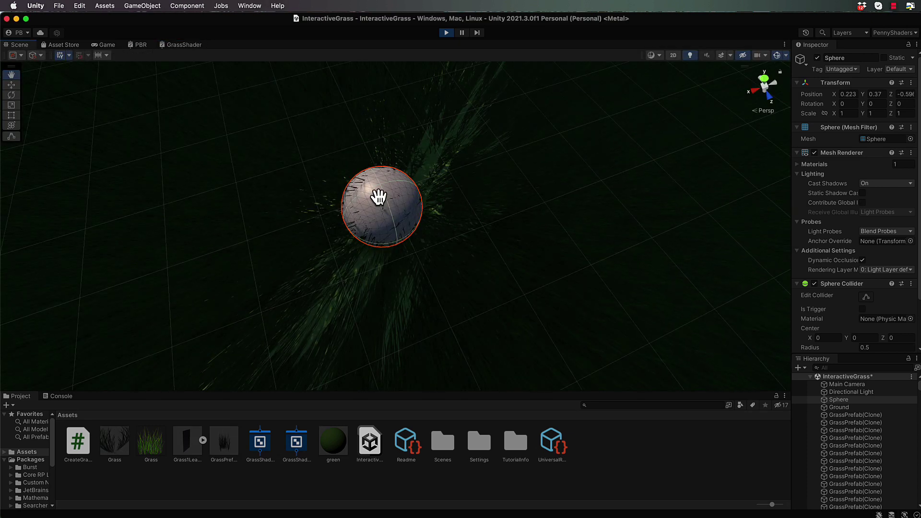
key(w)
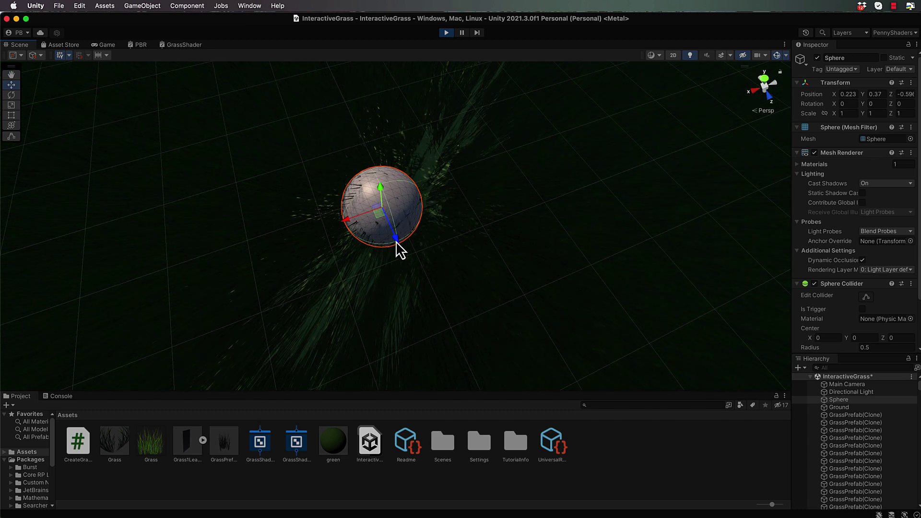
drag(395, 246, 413, 278)
drag(361, 242, 375, 263)
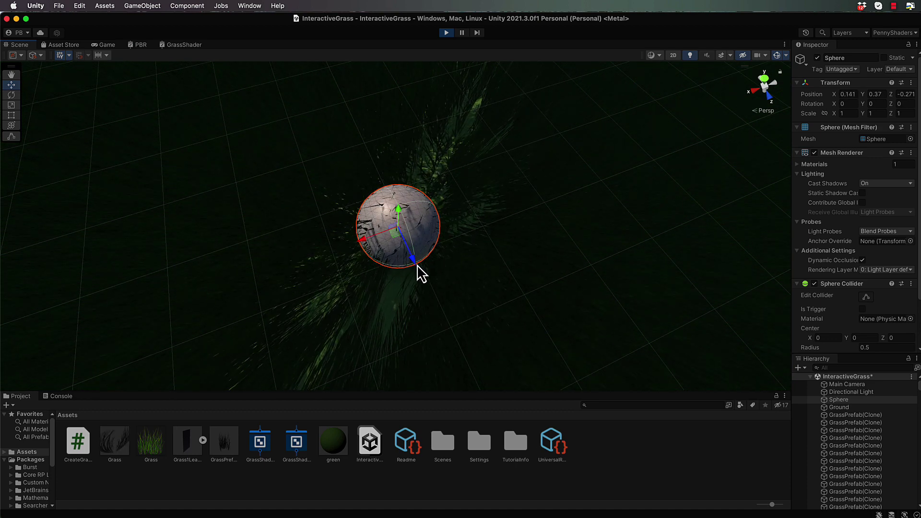
alt+drag(478, 286, 505, 206)
scroll(505, 205, down, 8)
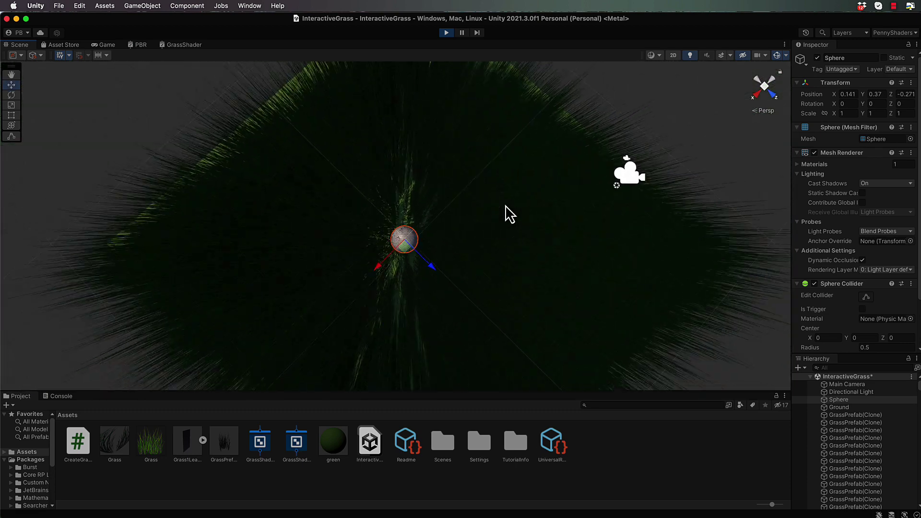
alt+drag(454, 235, 379, 204)
scroll(475, 263, up, 5)
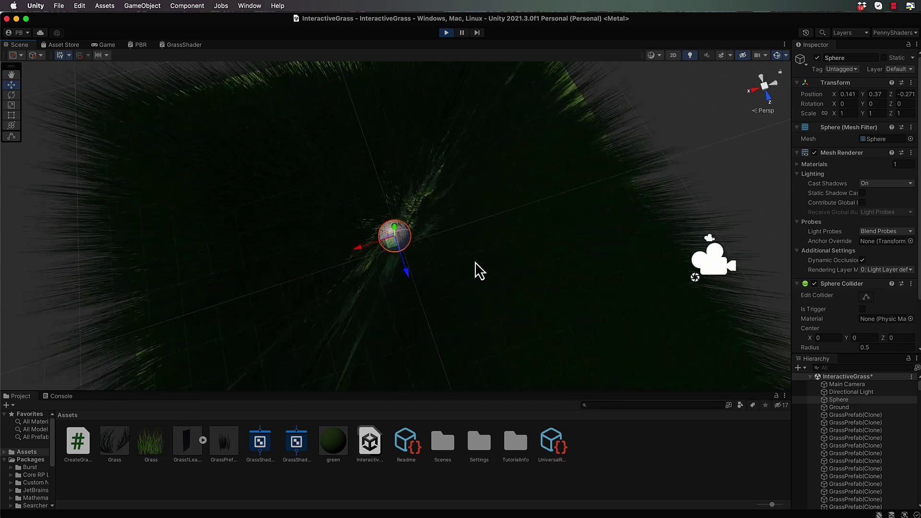
scroll(475, 262, up, 10)
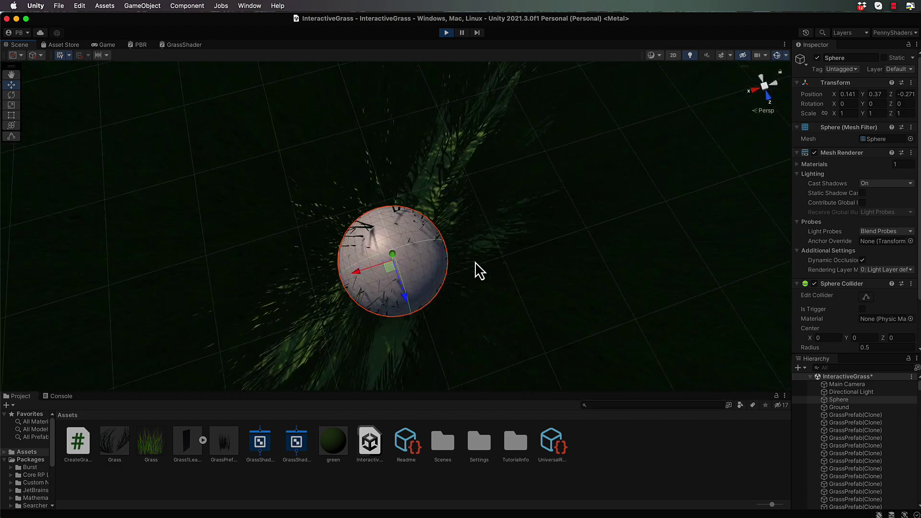
alt+drag(465, 197, 528, 246)
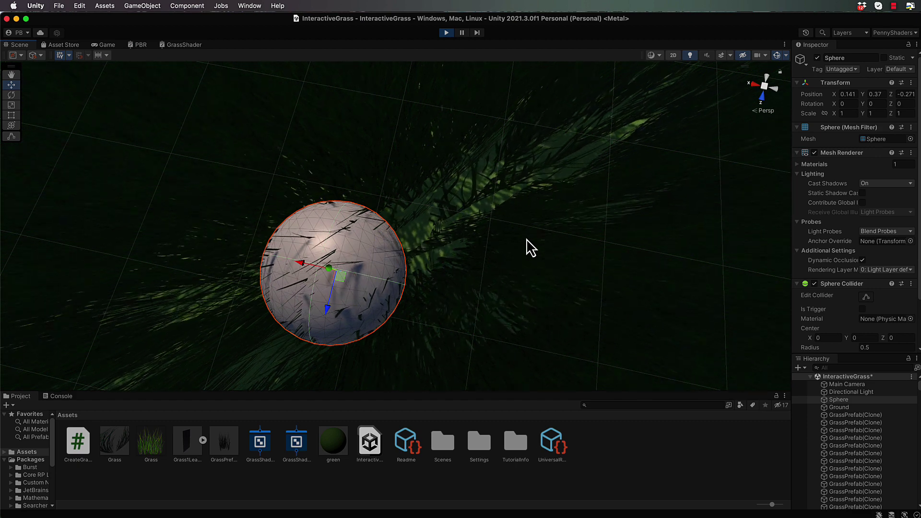
alt+drag(520, 261, 596, 226)
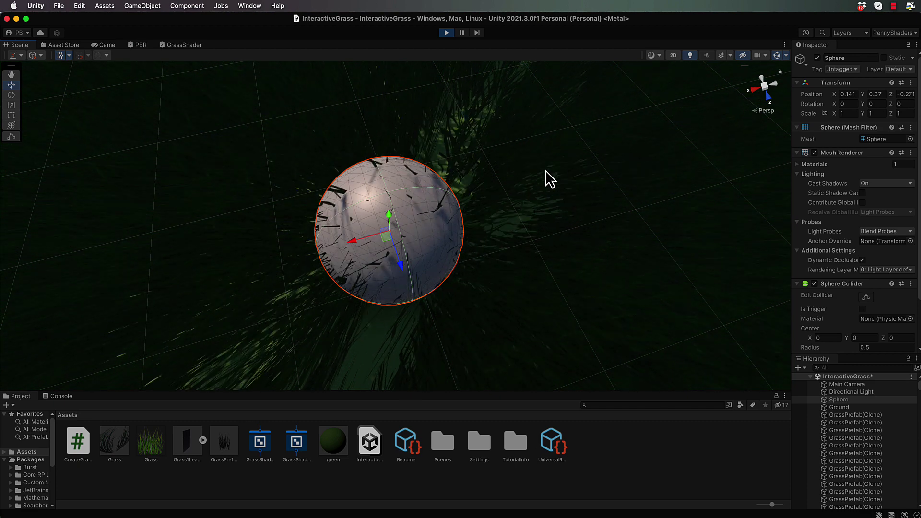
Open the GrassShader graph, frame the Combine node, and pan toward the Position and Split nodes
click(190, 45)
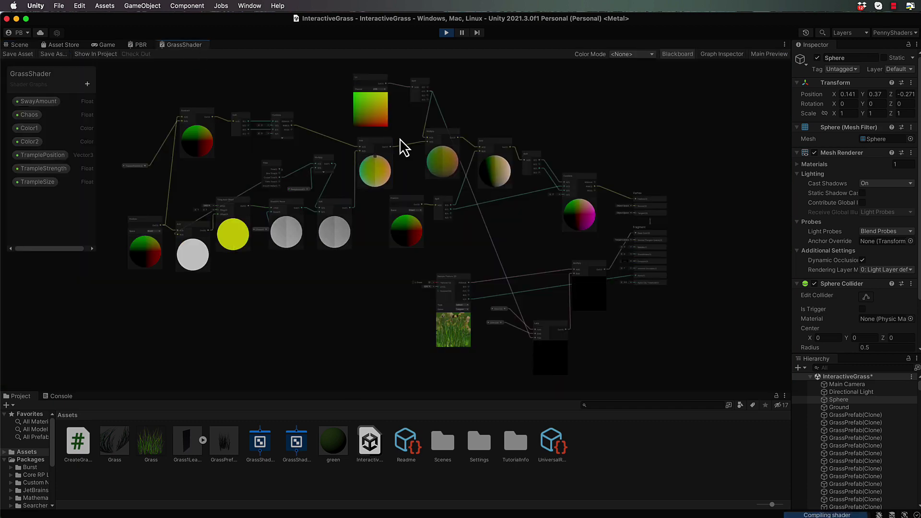
scroll(527, 237, up, 2)
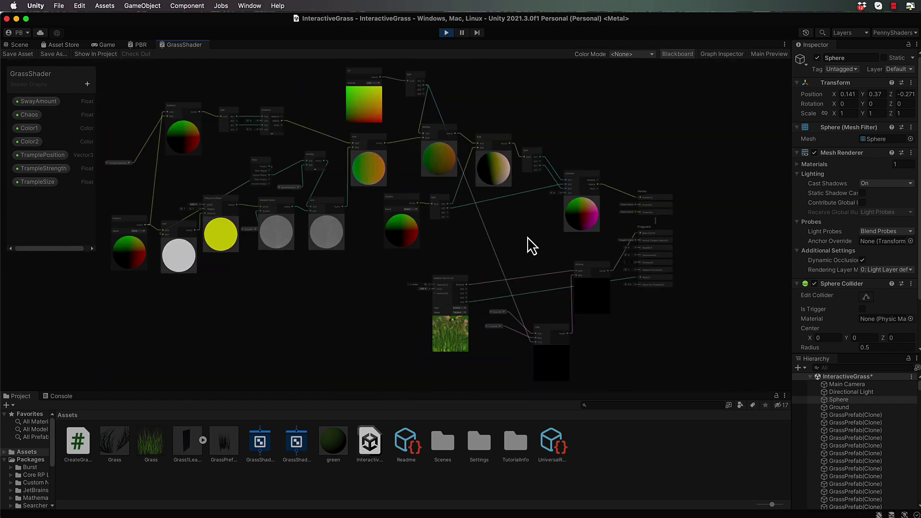
click(591, 166)
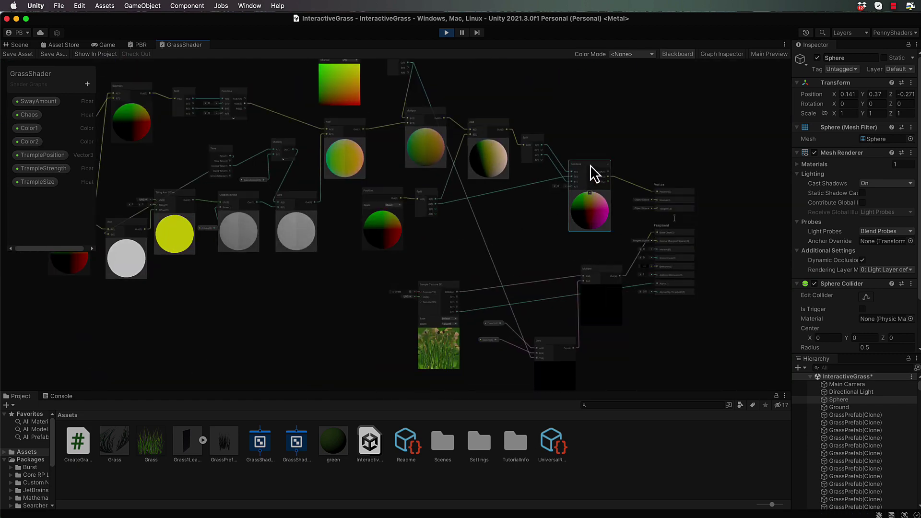
key(f)
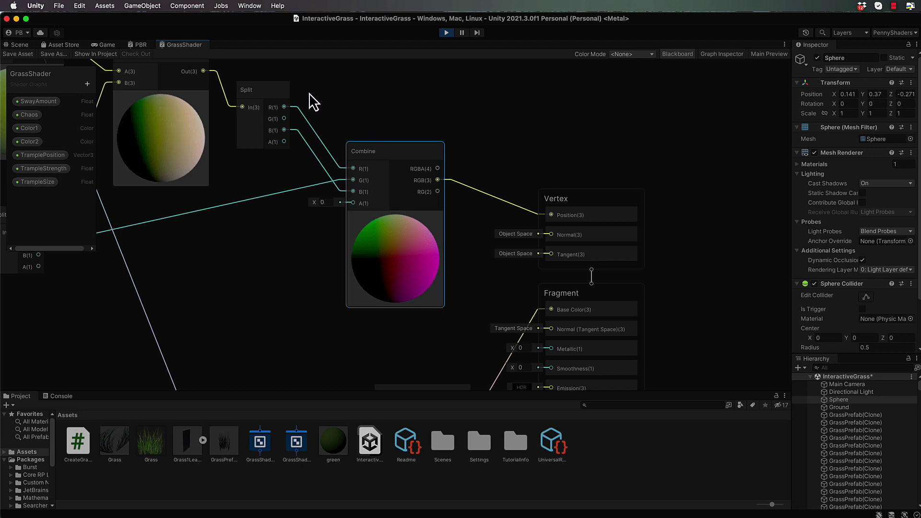
middle_drag(358, 122, 653, 178)
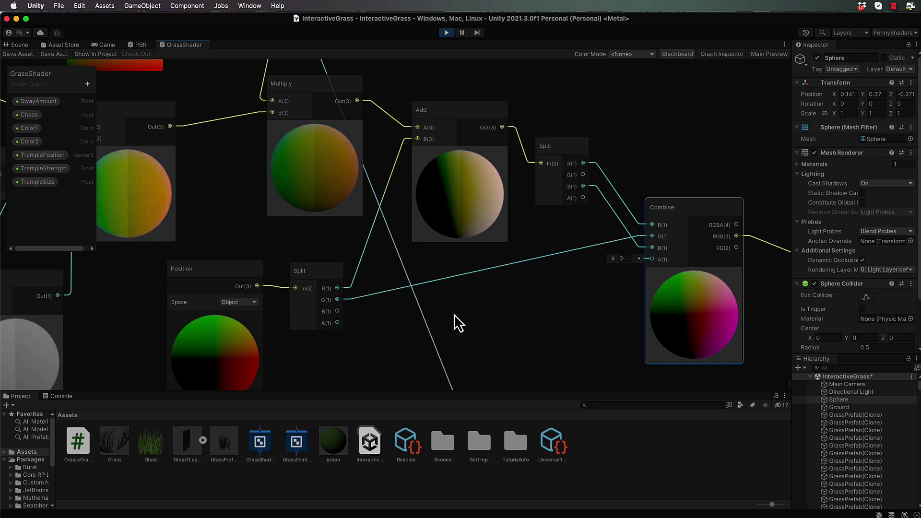
scroll(456, 315, down, 2)
scroll(458, 315, right, 1)
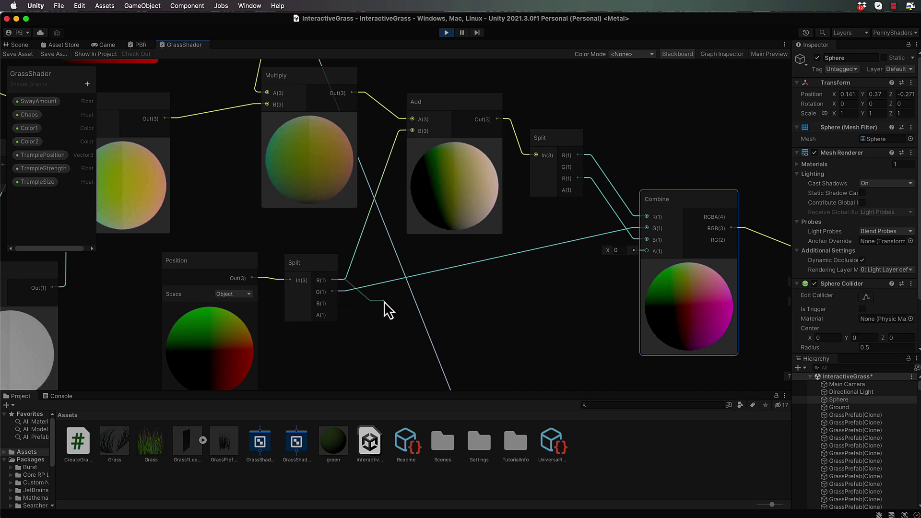
key(space)
Combine Split's R and B in a new Combine node feeding Add's B, save, and return to Scene
text(com)
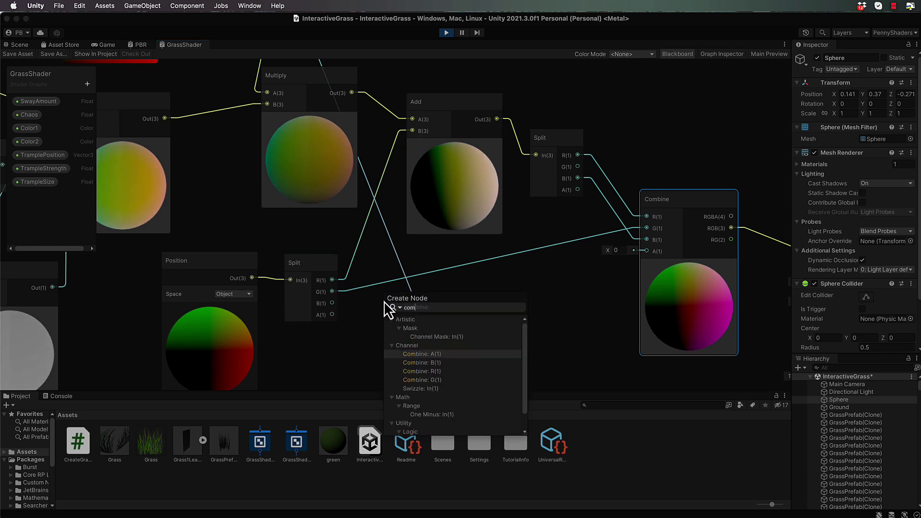
click(420, 372)
drag(417, 294, 455, 256)
click(432, 336)
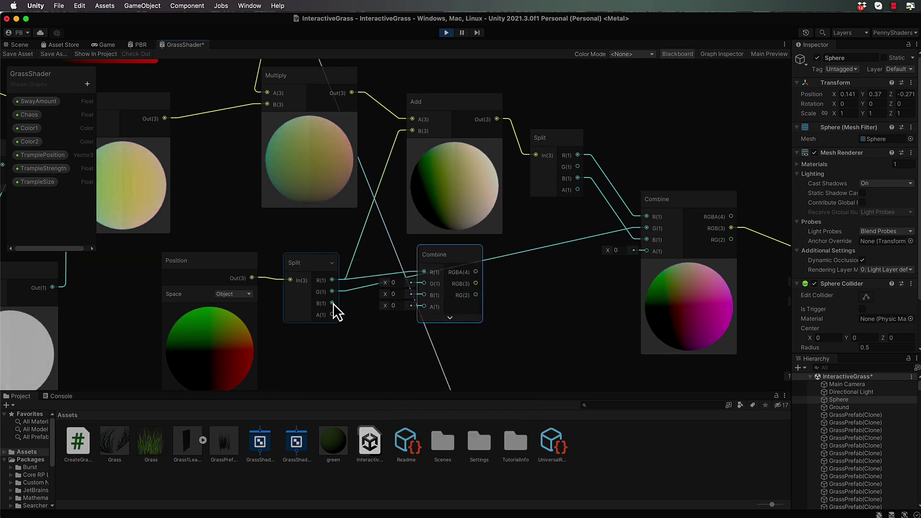
drag(332, 303, 423, 298)
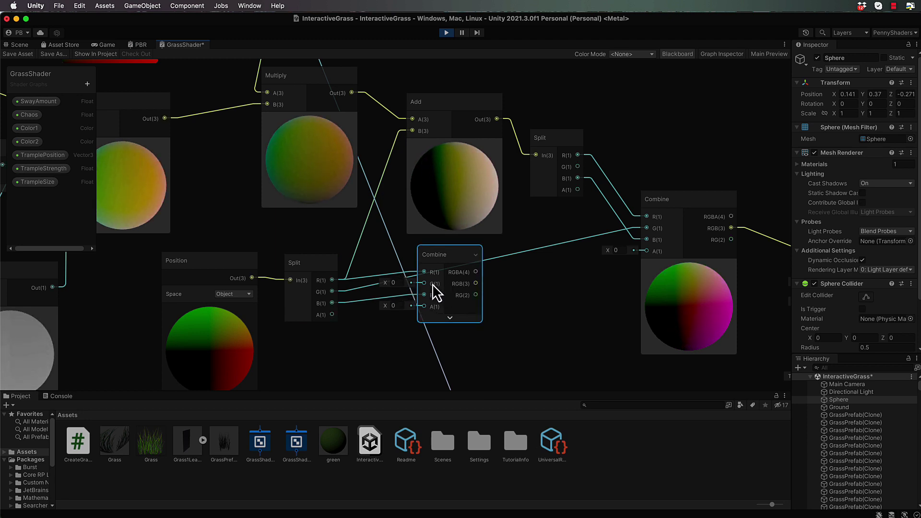
drag(453, 258, 424, 263)
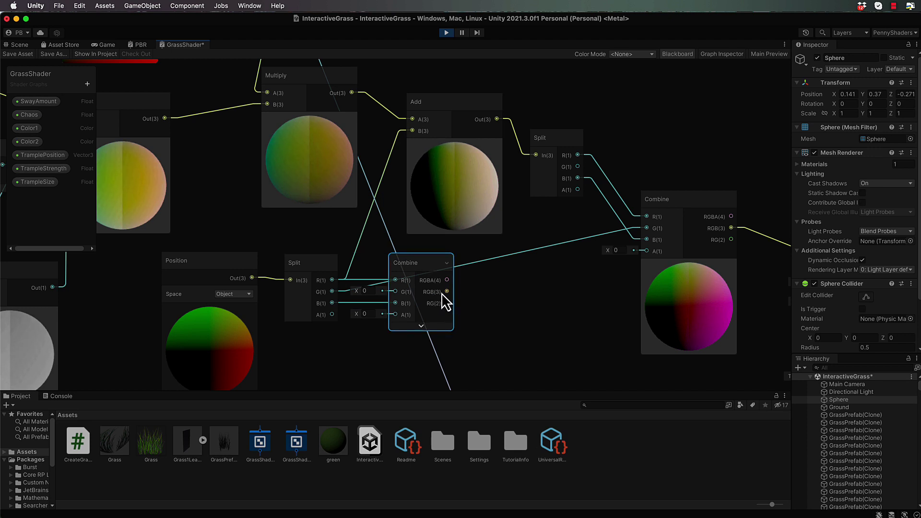
drag(448, 292, 413, 131)
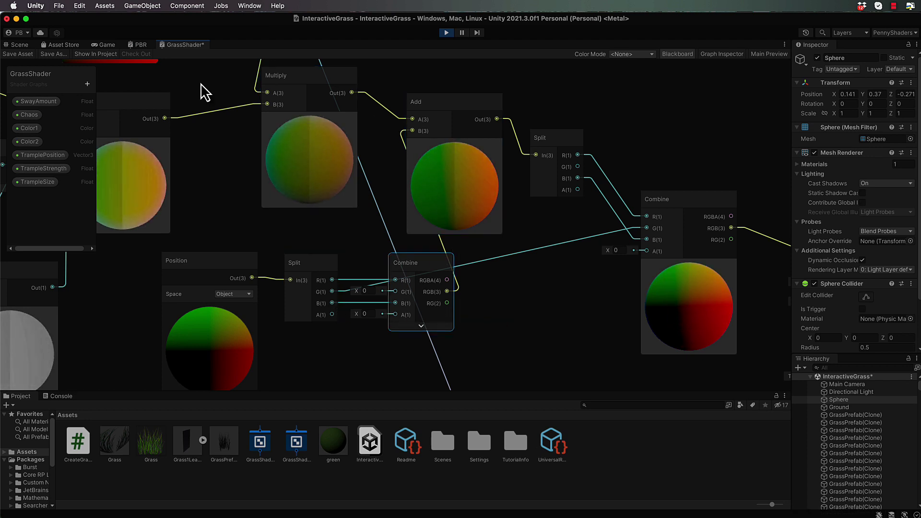
click(27, 55)
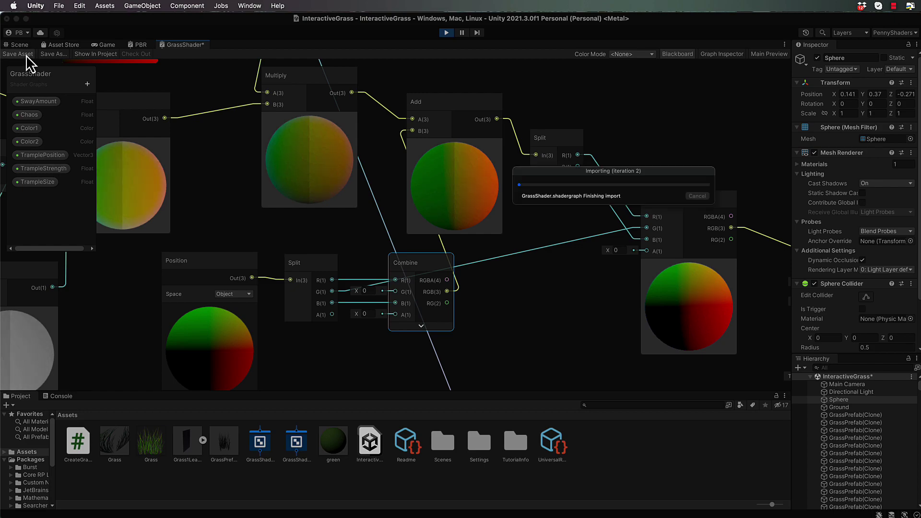
click(24, 46)
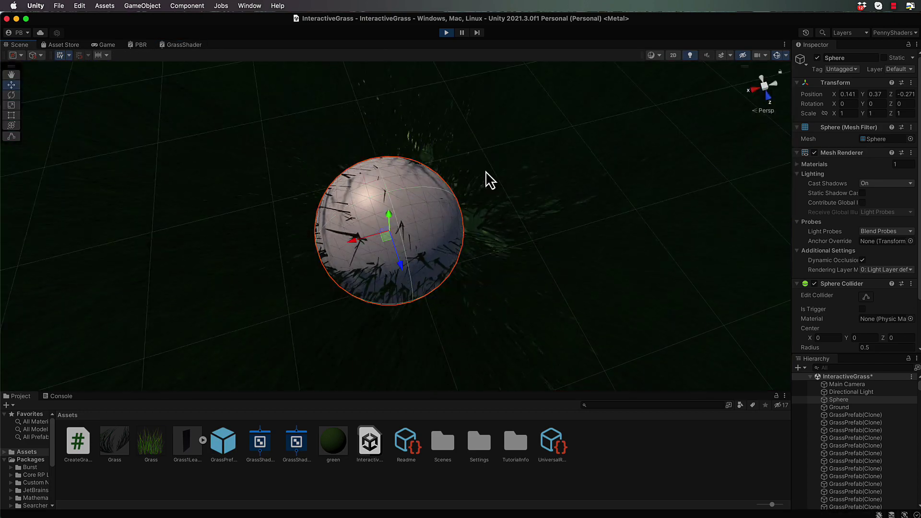
Drag the sphere along Z through the grass and view it from several angles
scroll(486, 171, down, 3)
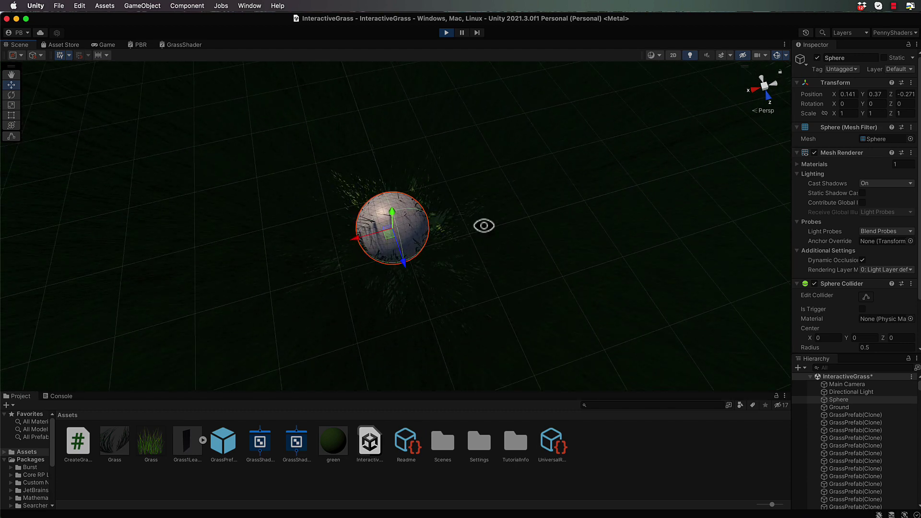
alt+drag(483, 226, 475, 249)
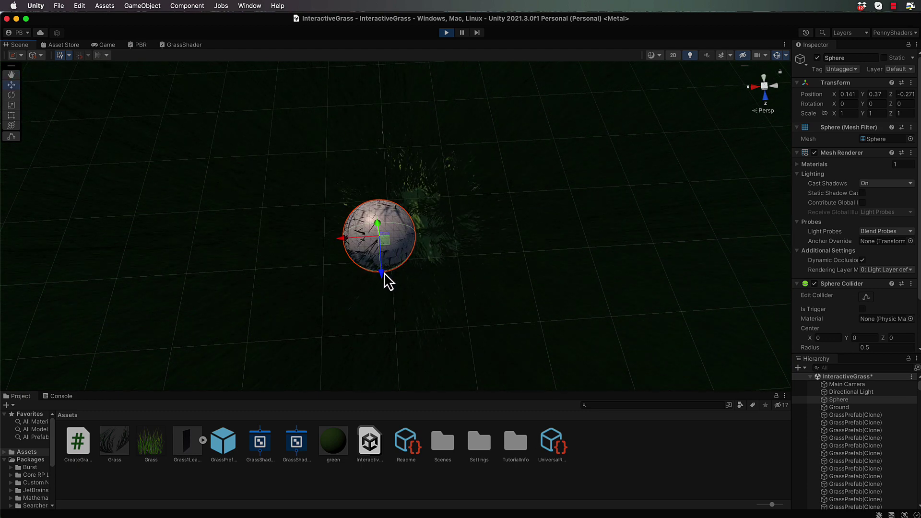
drag(380, 221, 377, 168)
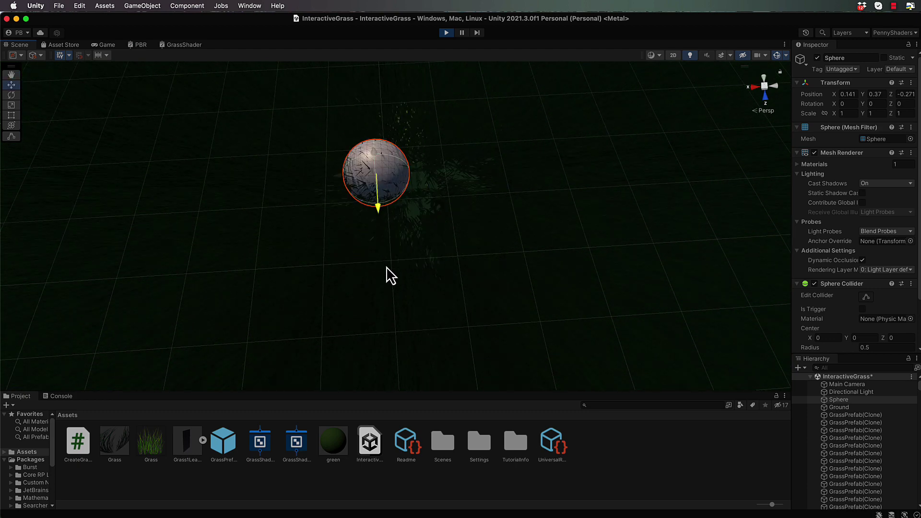
drag(387, 267, 387, 267)
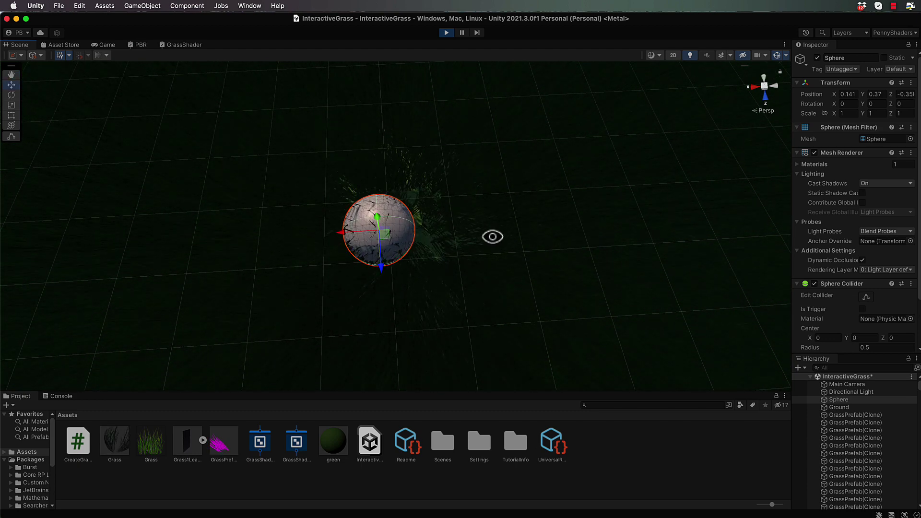
alt+drag(493, 236, 478, 177)
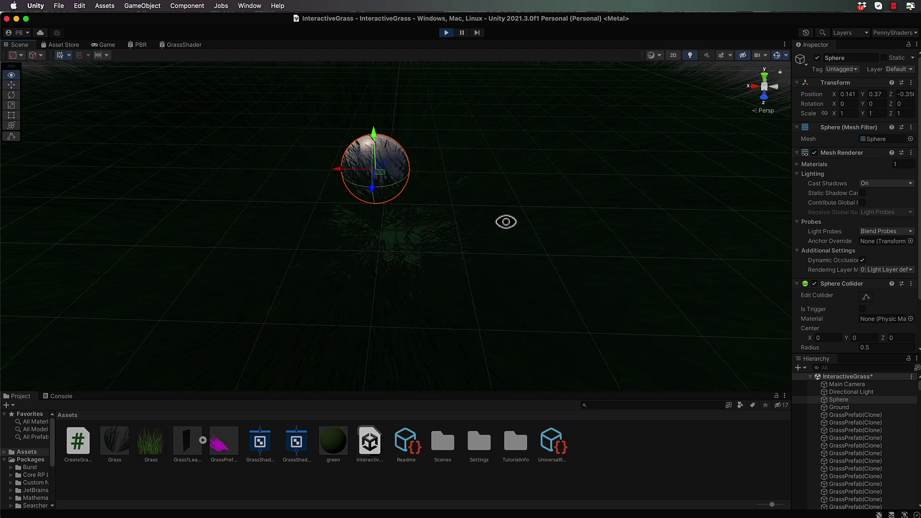
alt+drag(504, 220, 514, 260)
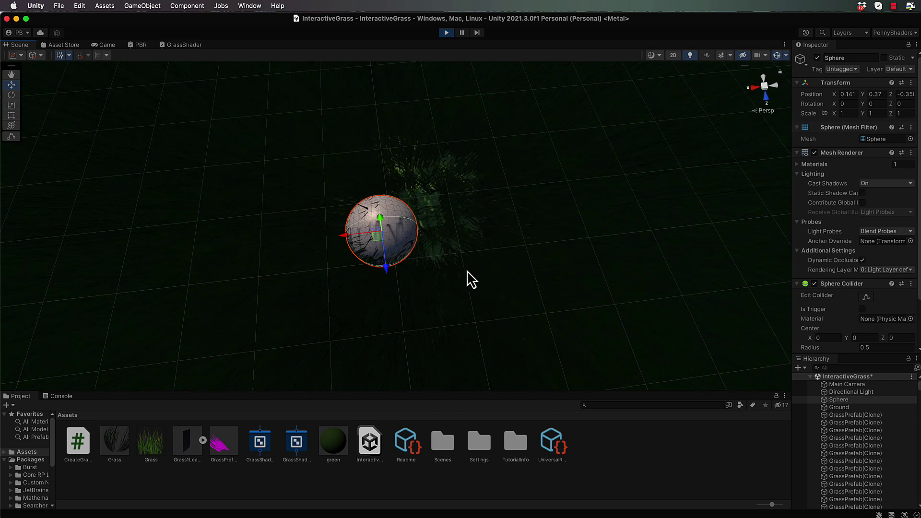
alt+drag(510, 273, 506, 247)
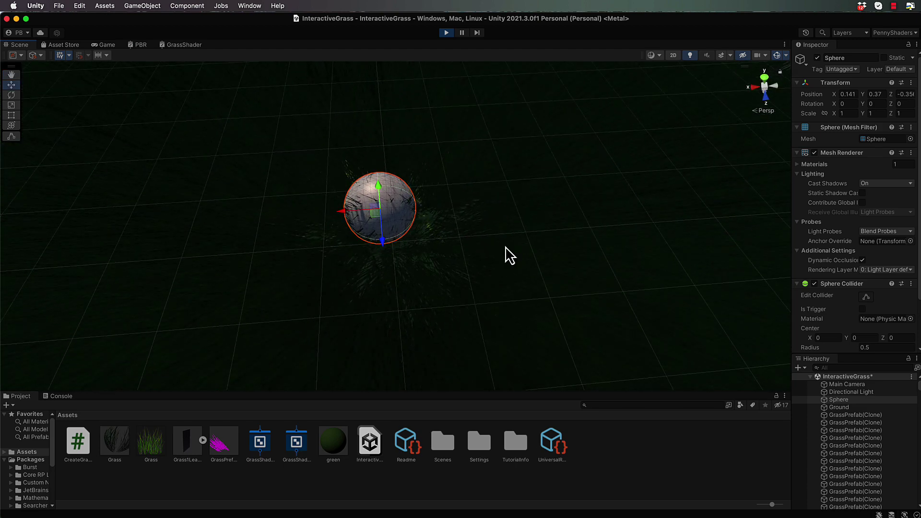